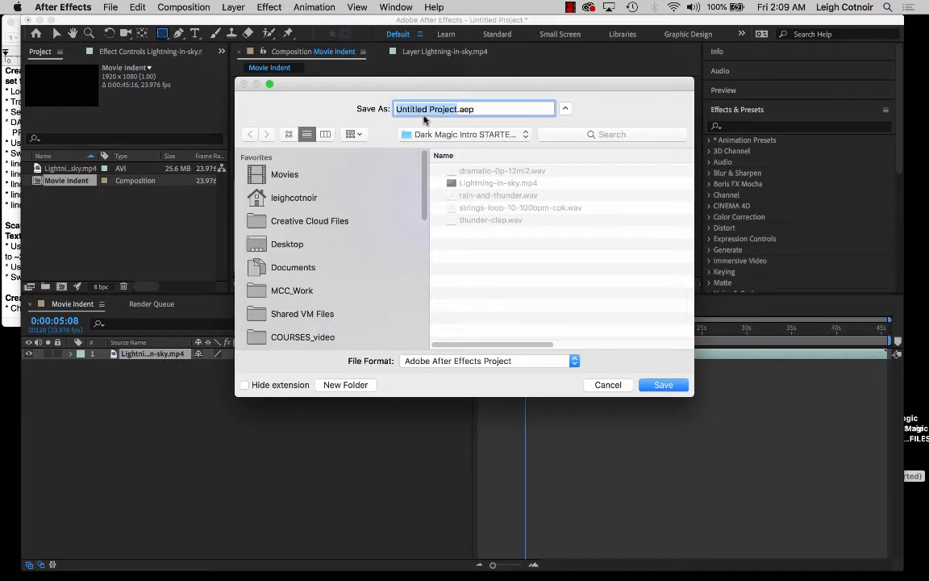
Save the project as Movie Indent.aep in the Dark Magic Intro starter files folder
text(Movie In)
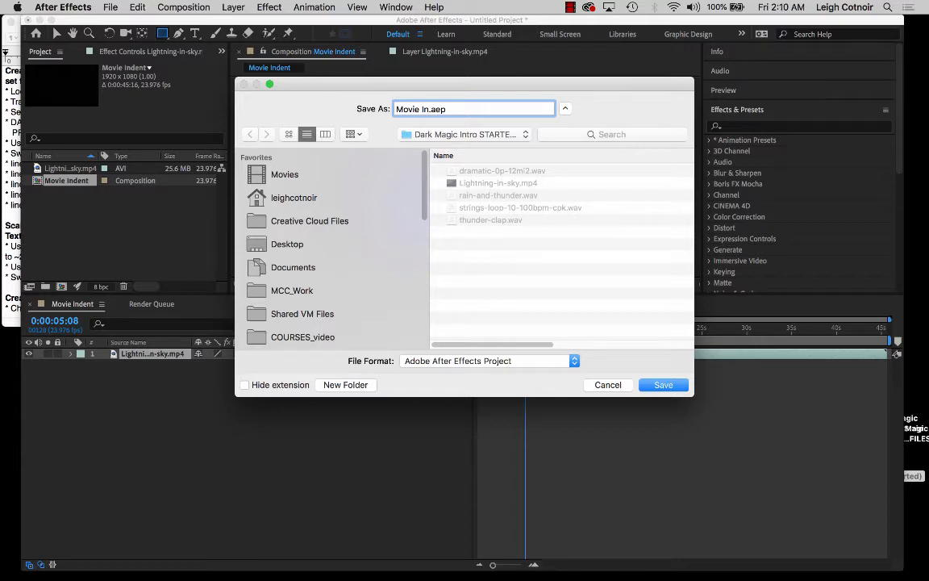
text(dent)
key(Return)
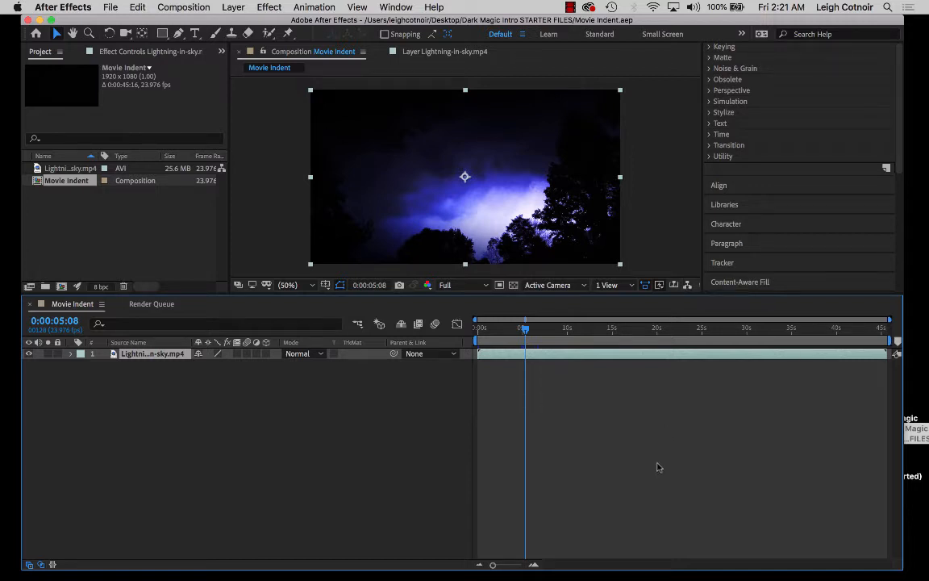
Return the playhead to 0:00:00:00 and set up the Type tool with Trajan Pro 3 Bold and a white fill
drag(525, 330, 466, 331)
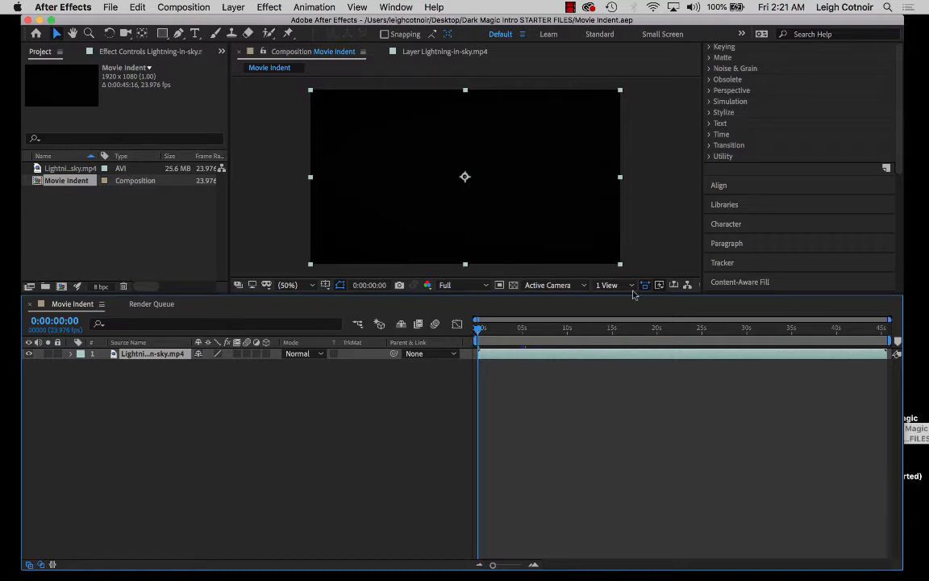
click(195, 34)
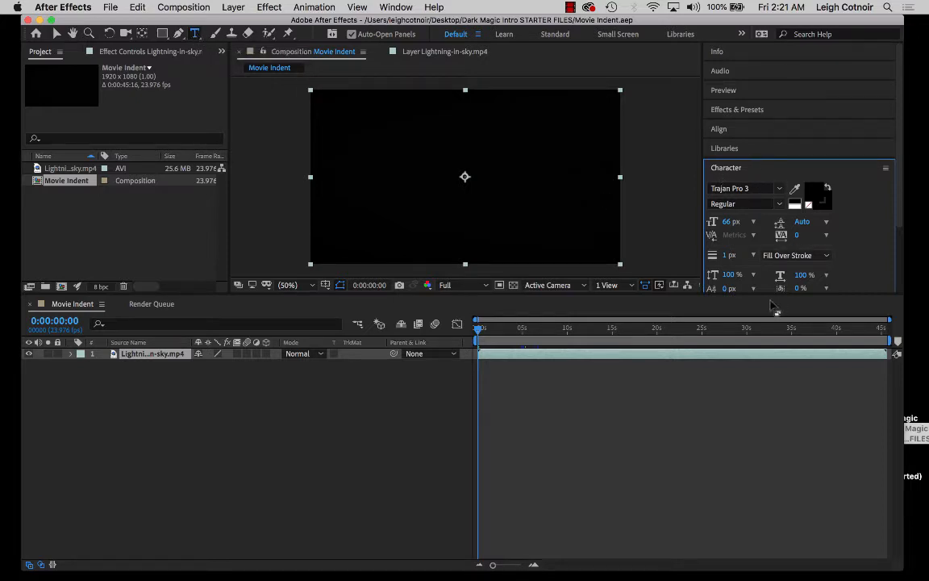
drag(773, 299, 777, 358)
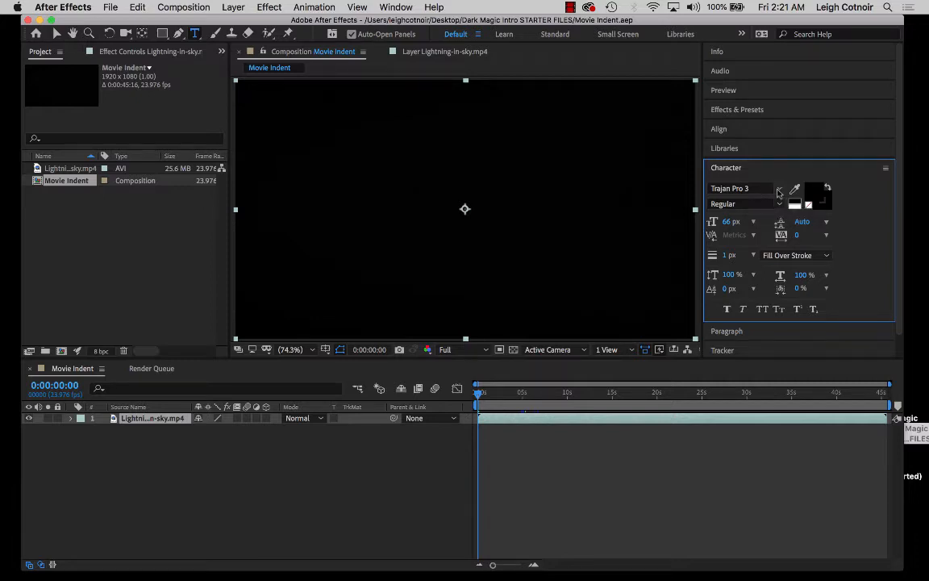
click(779, 190)
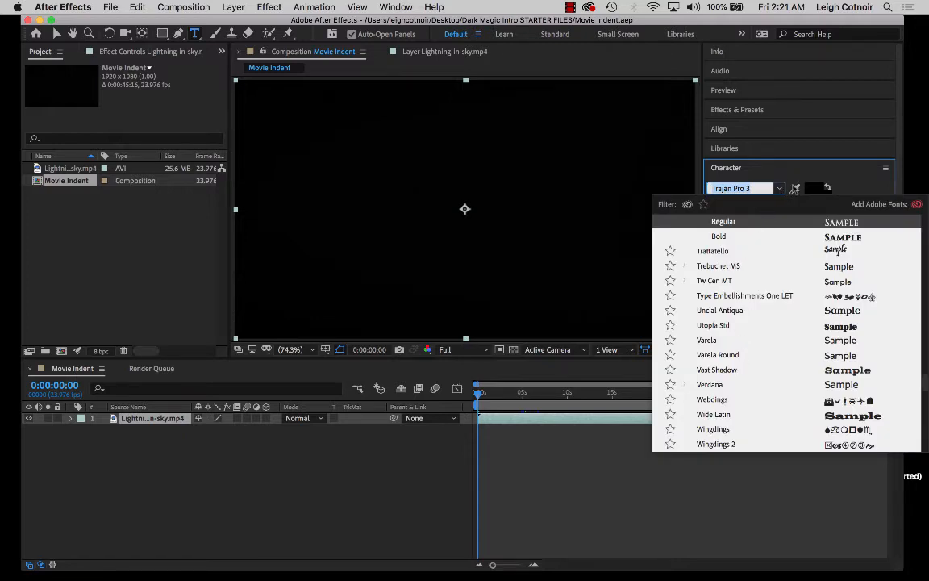
click(788, 172)
click(759, 171)
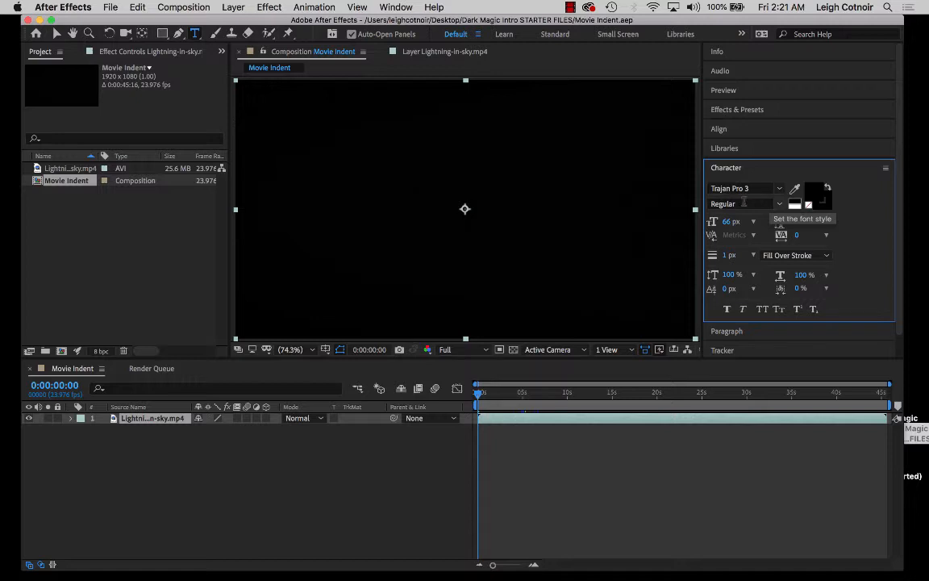
click(779, 203)
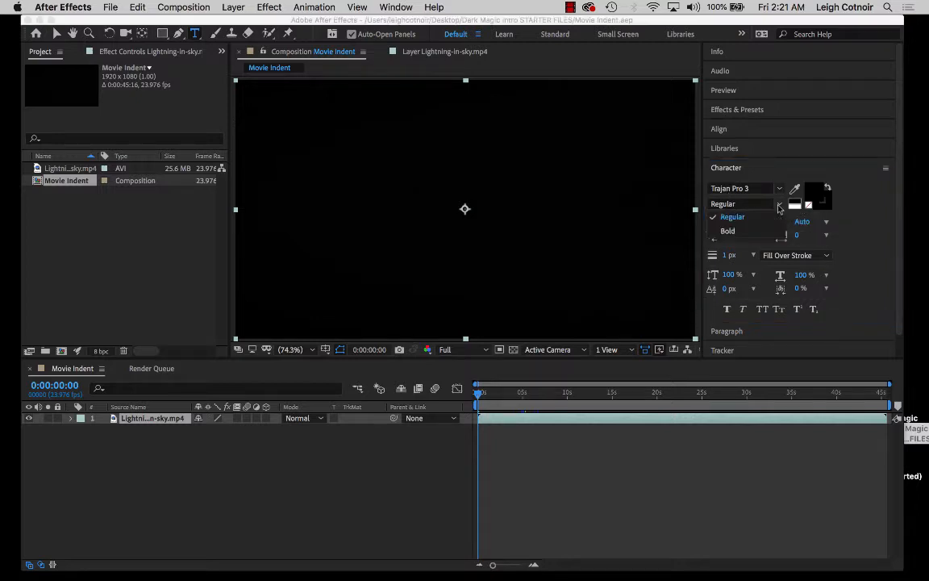
click(728, 231)
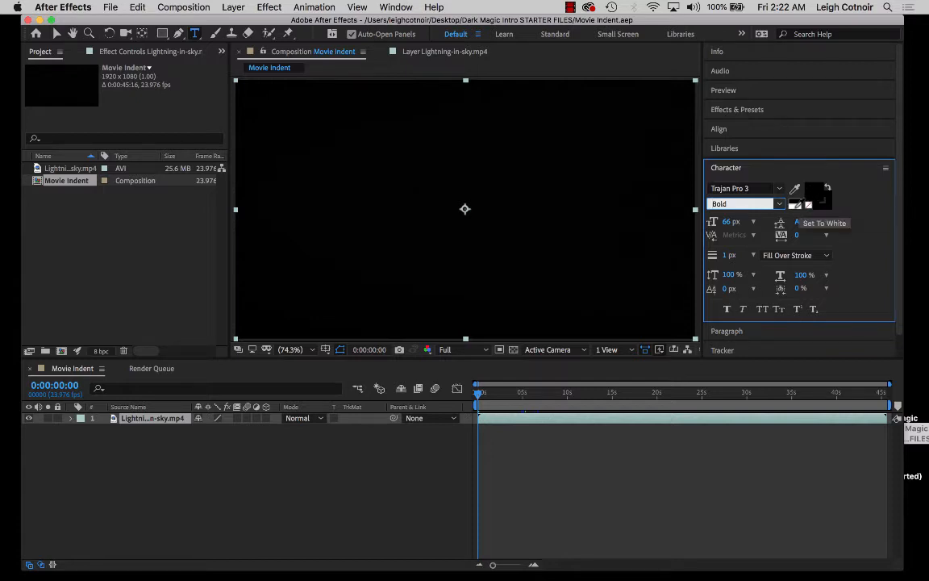
click(795, 205)
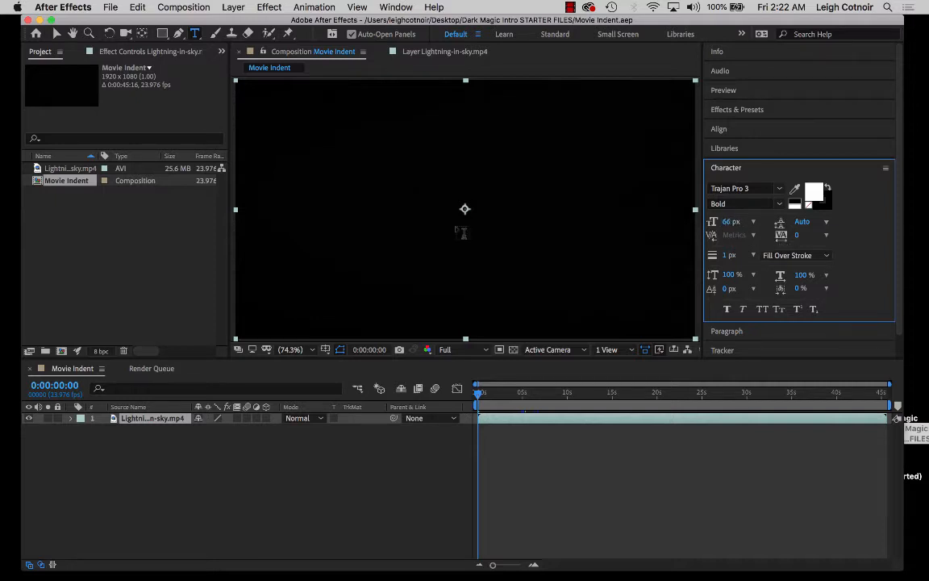
Add a text layer reading DARK MAGIC PRODUCTIONS on two lines in the upper part of the composition
click(401, 177)
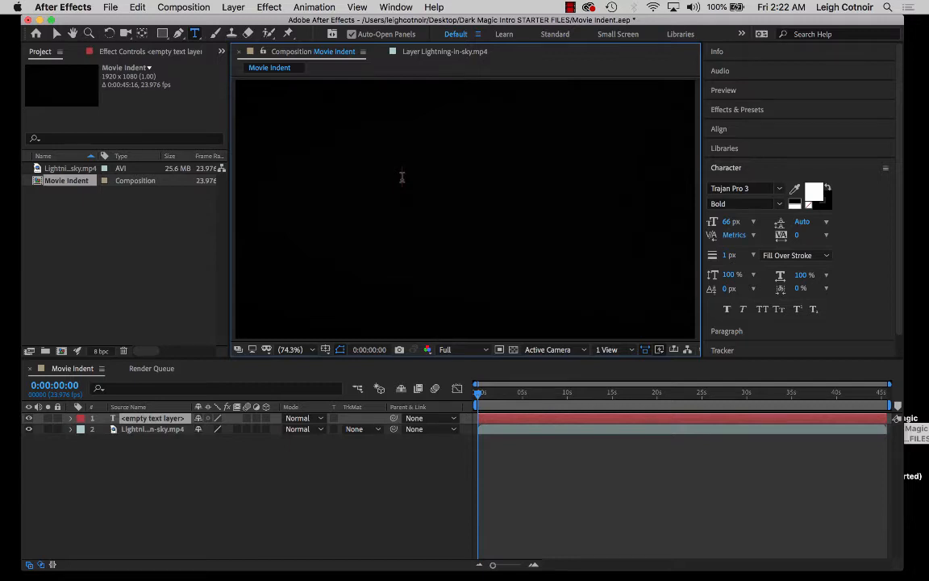
text(DARK)
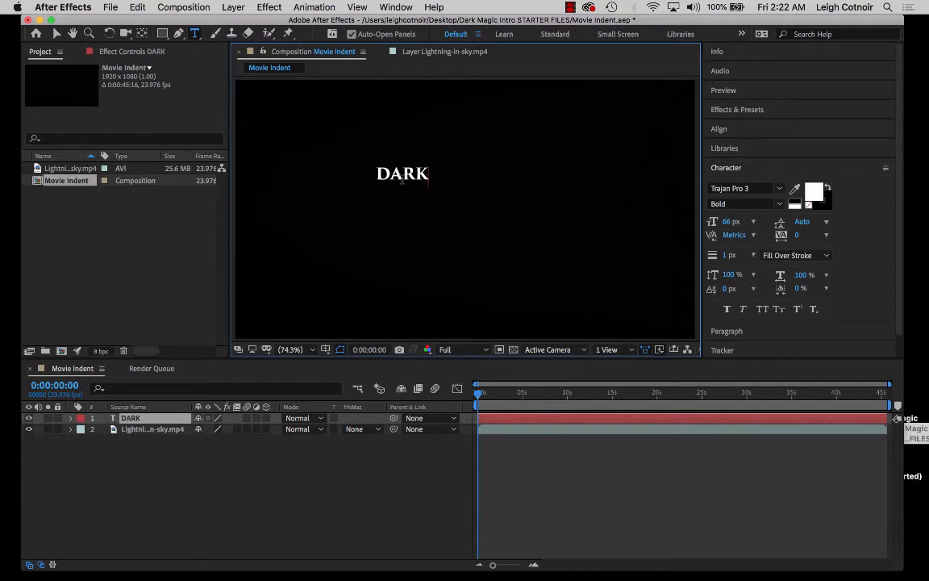
text( MA)
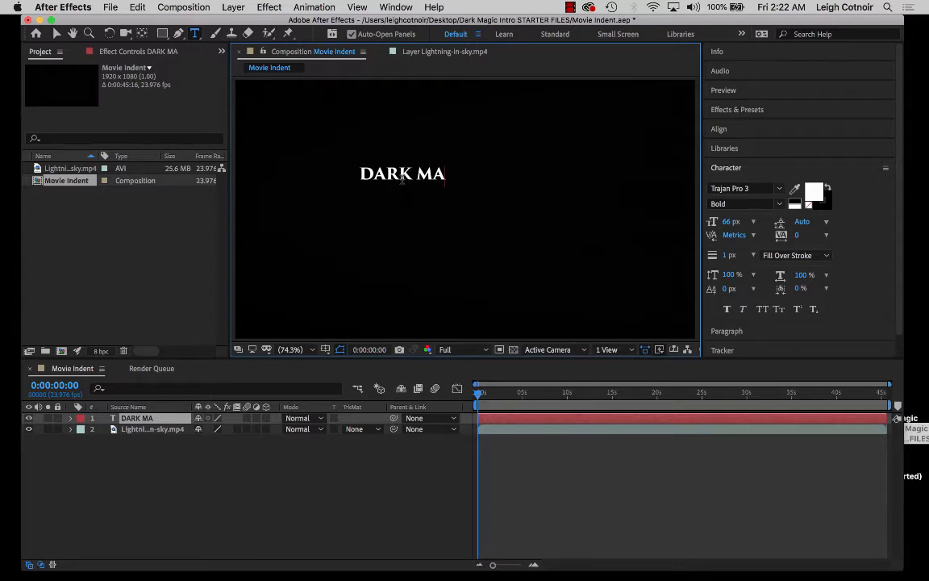
text(GIK)
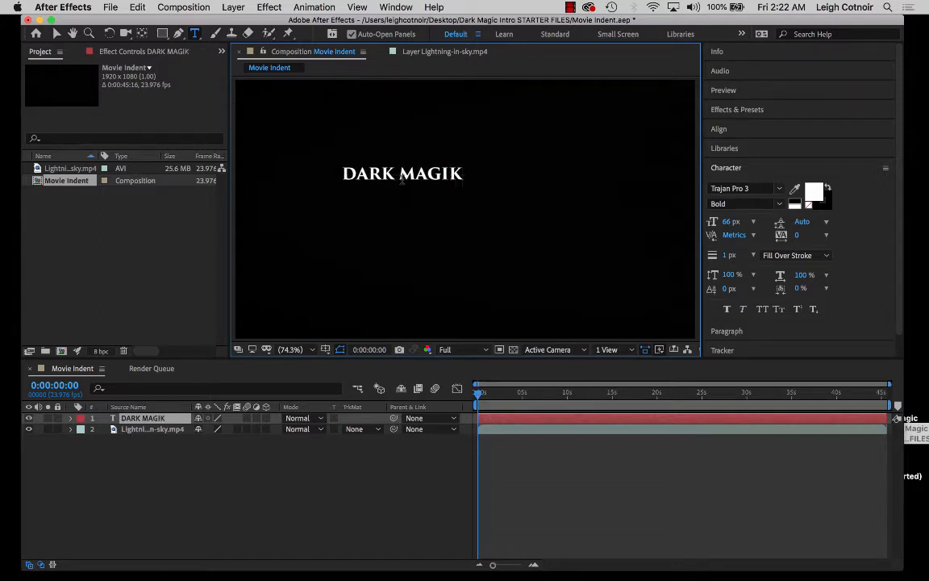
key(BackSpace)
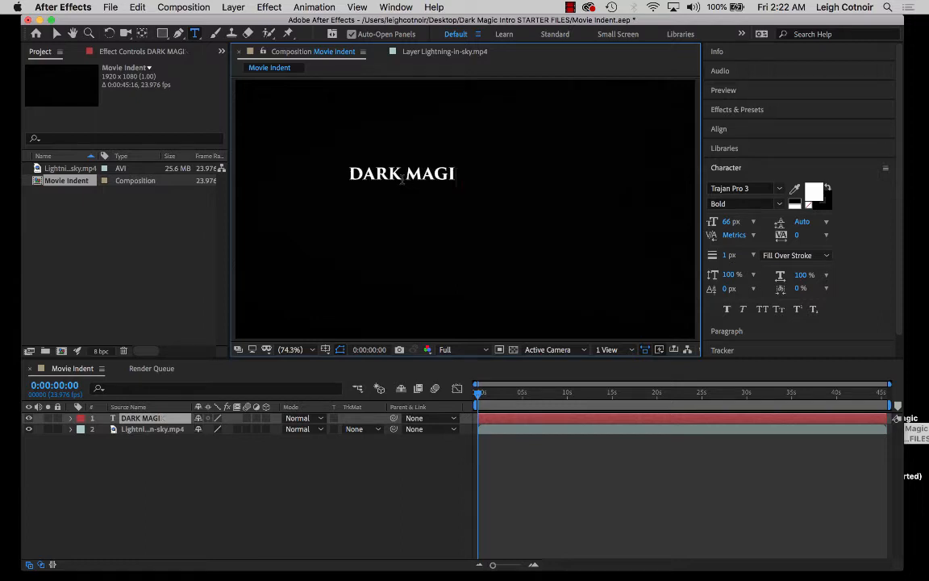
text(C )
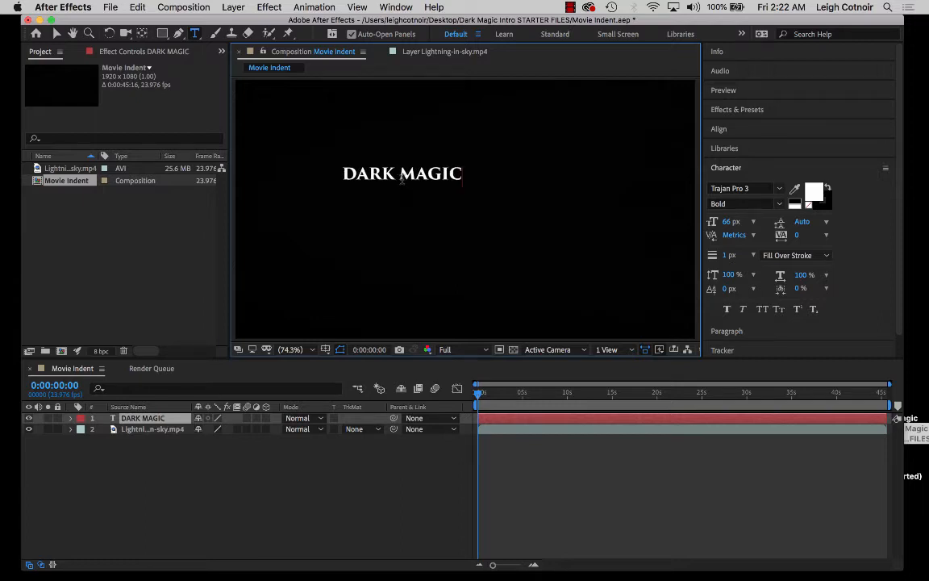
text(PRODUCTIONS)
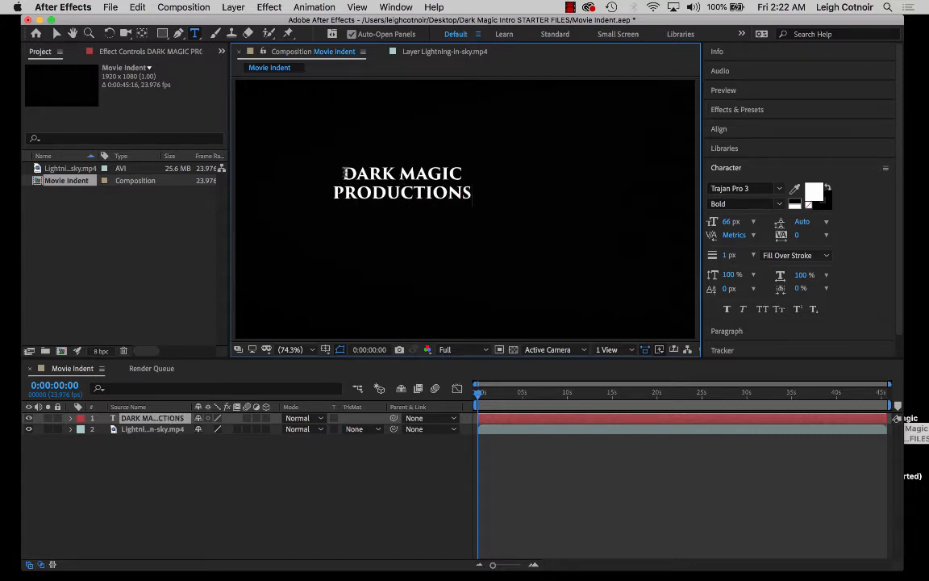
Center the title text layer horizontally and vertically in the composition
drag(311, 153, 510, 201)
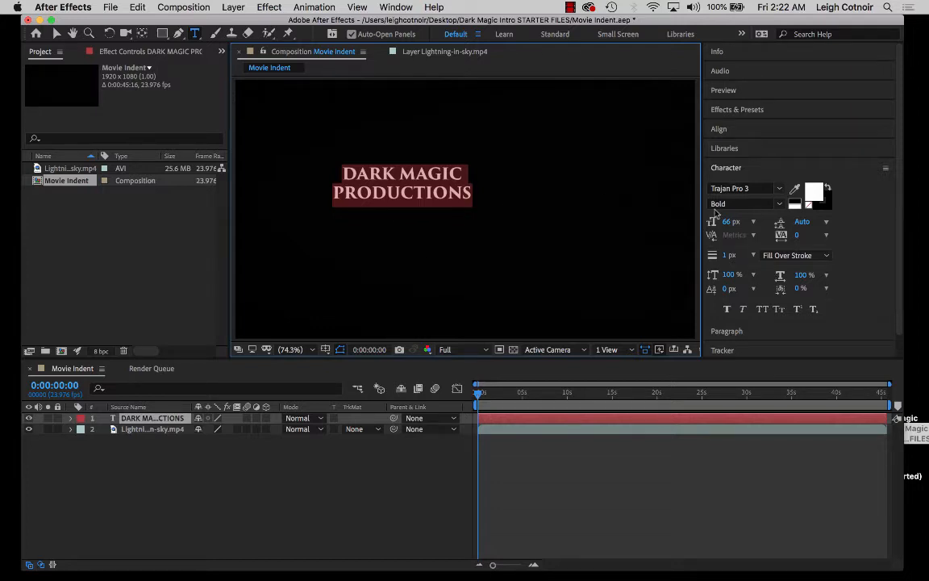
click(724, 331)
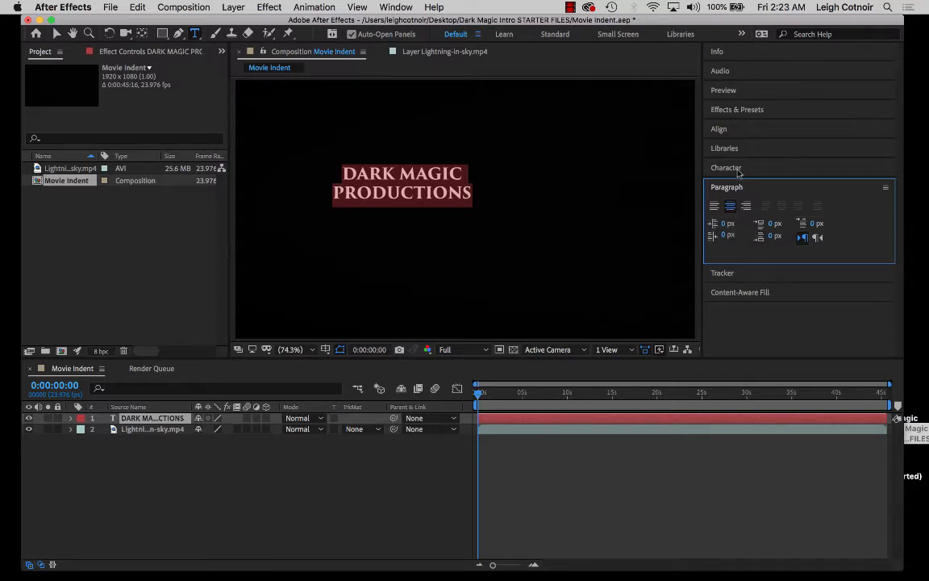
click(720, 130)
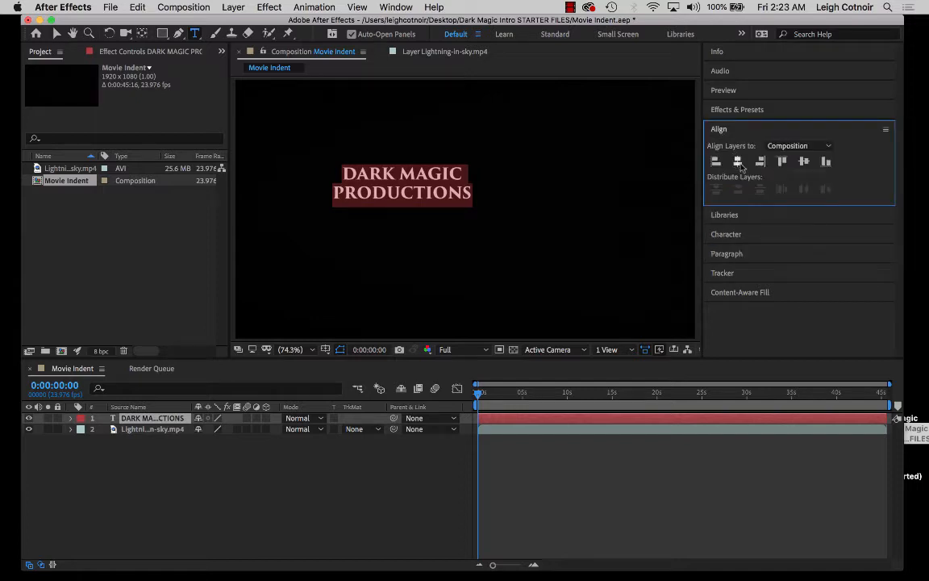
click(738, 161)
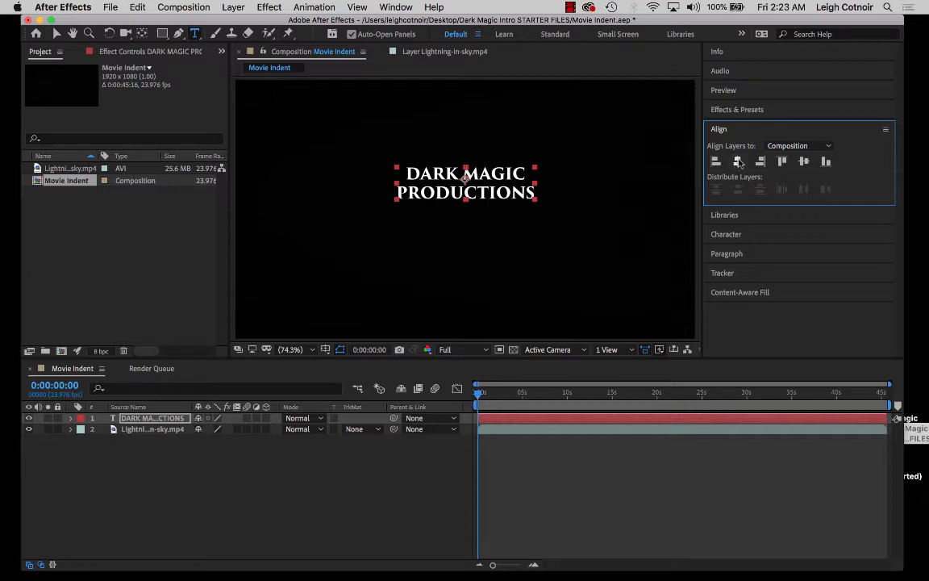
click(805, 161)
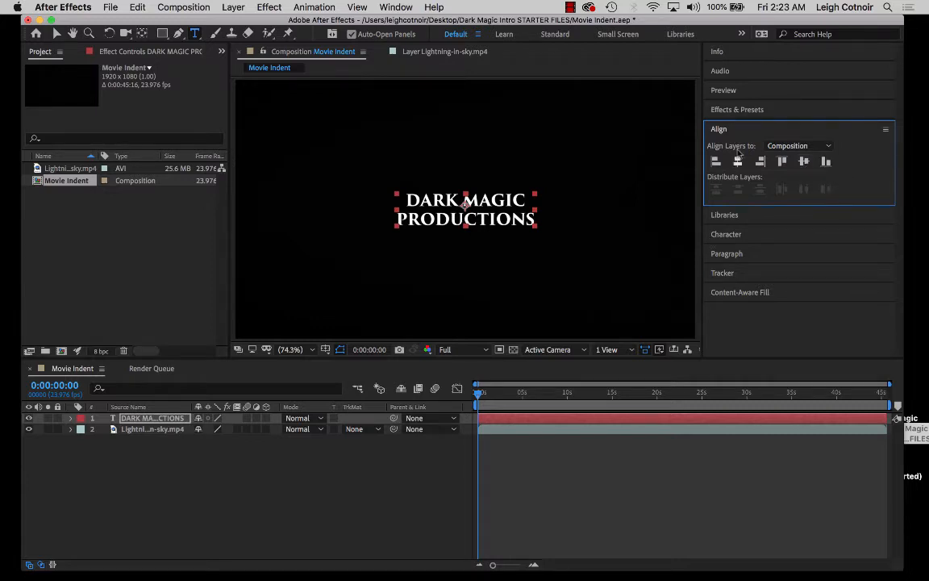
Set the font size of the whole title to 78 px
click(727, 234)
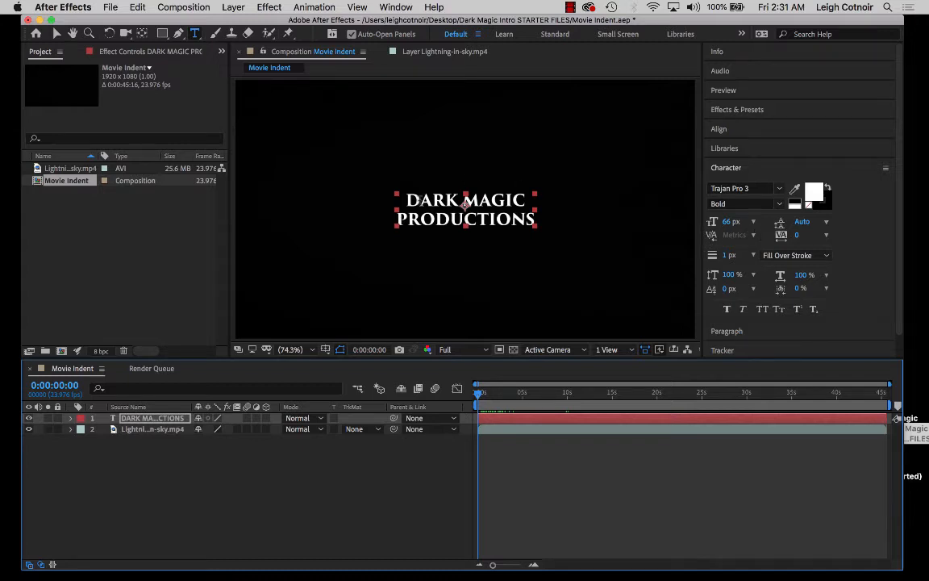
click(729, 221)
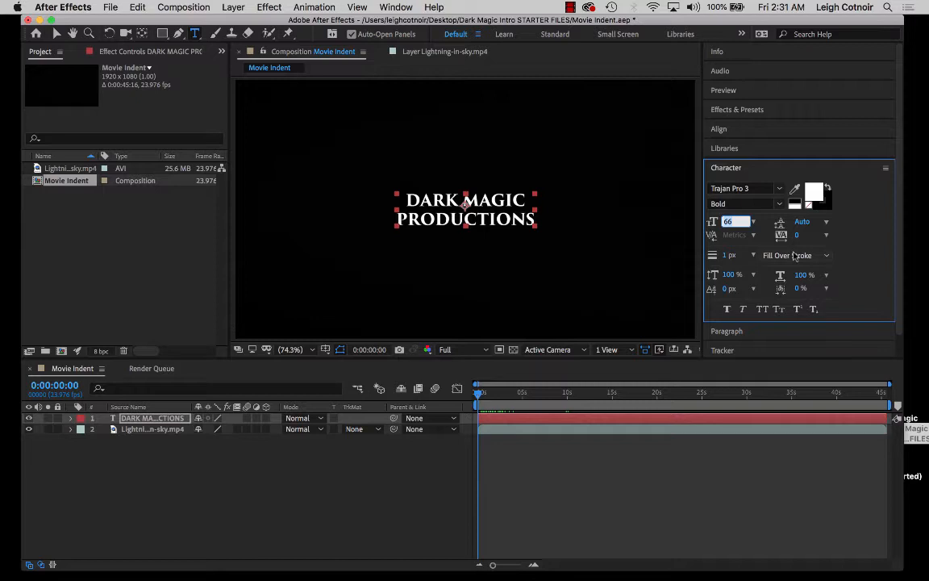
text(78)
key(Return)
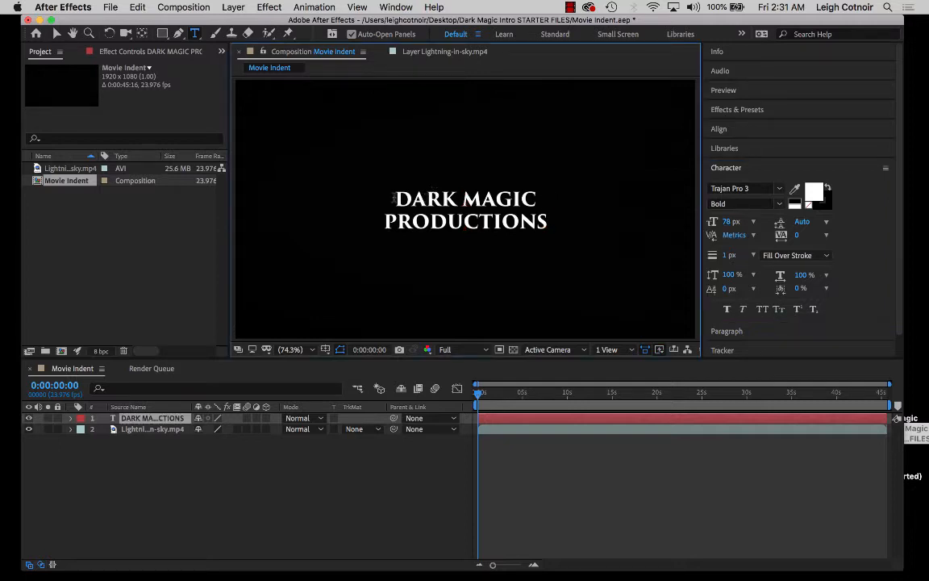
Enlarge only the DARK MAGIC line to a font size of 90 px
drag(395, 199, 551, 190)
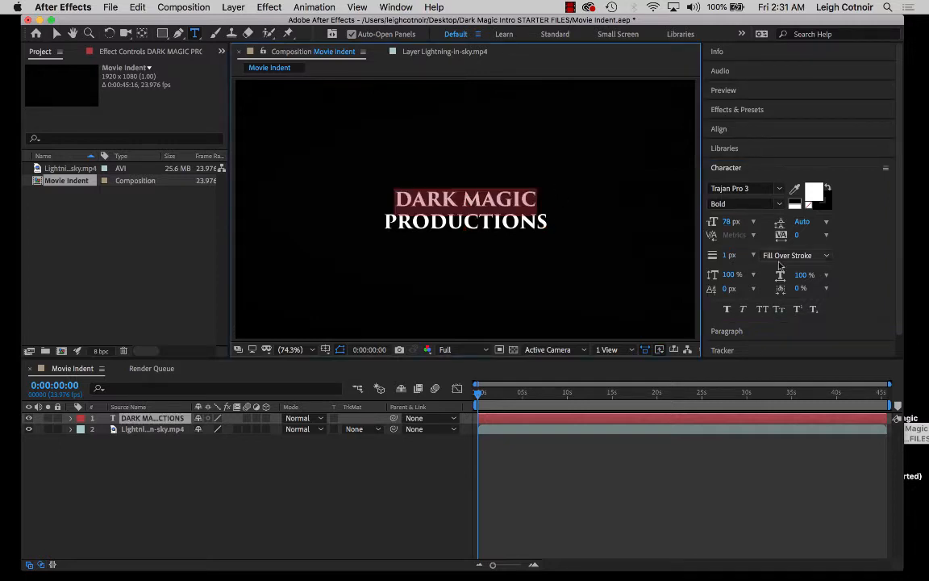
click(756, 223)
click(752, 223)
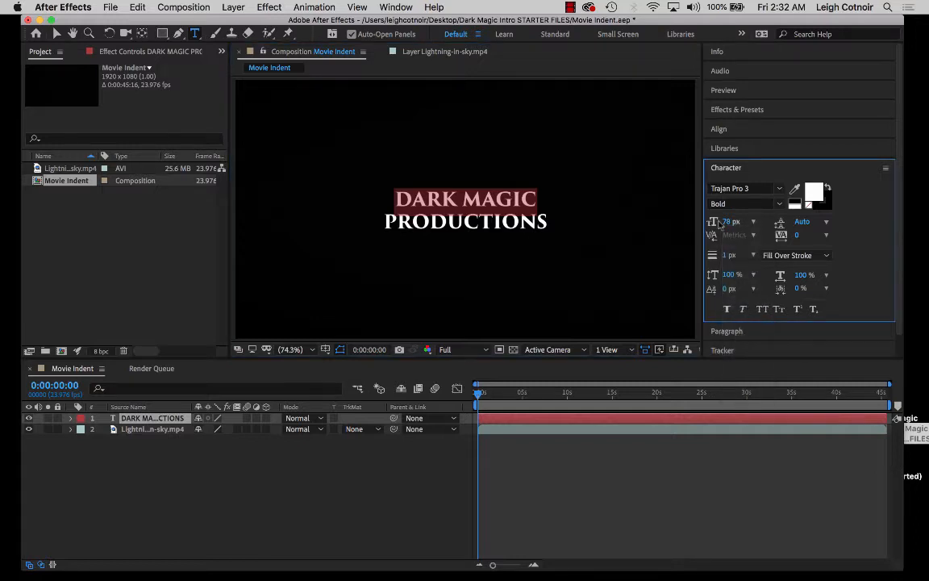
click(740, 221)
text(90)
key(Return)
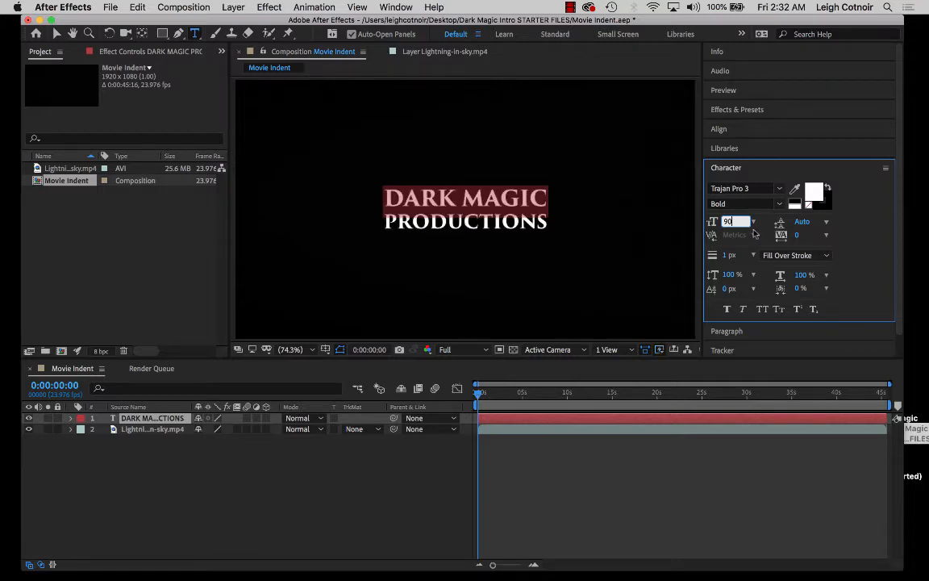
click(550, 207)
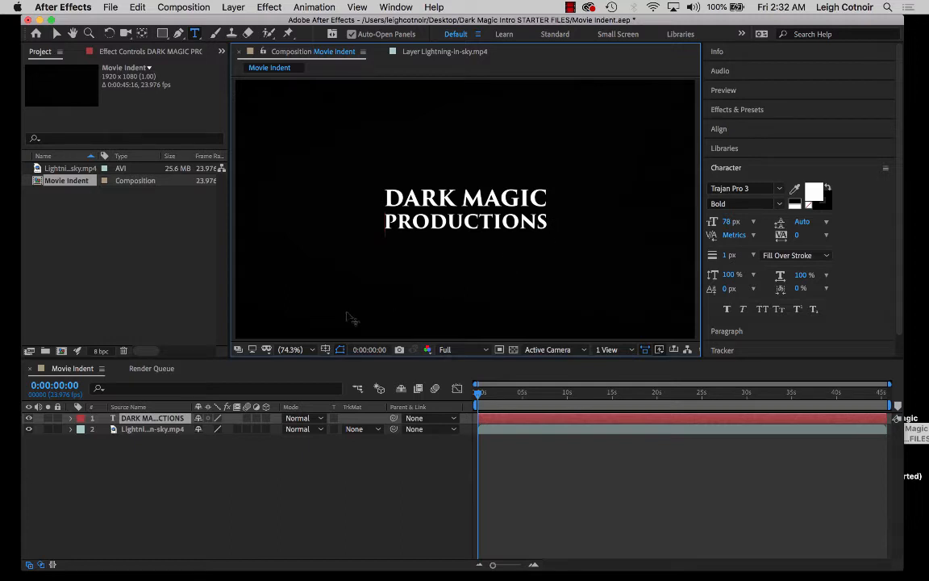
Set the tracking of the PRODUCTIONS line to -10
click(312, 350)
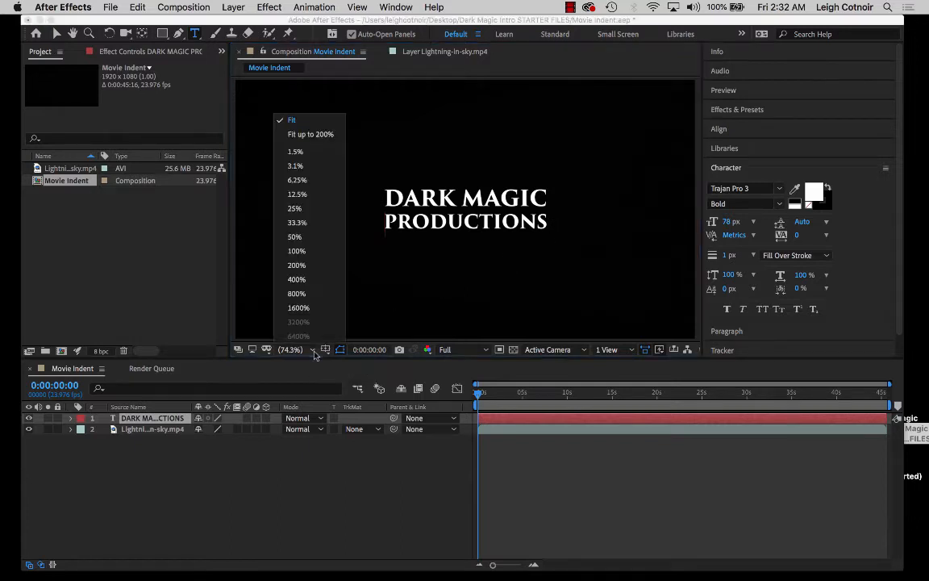
click(315, 252)
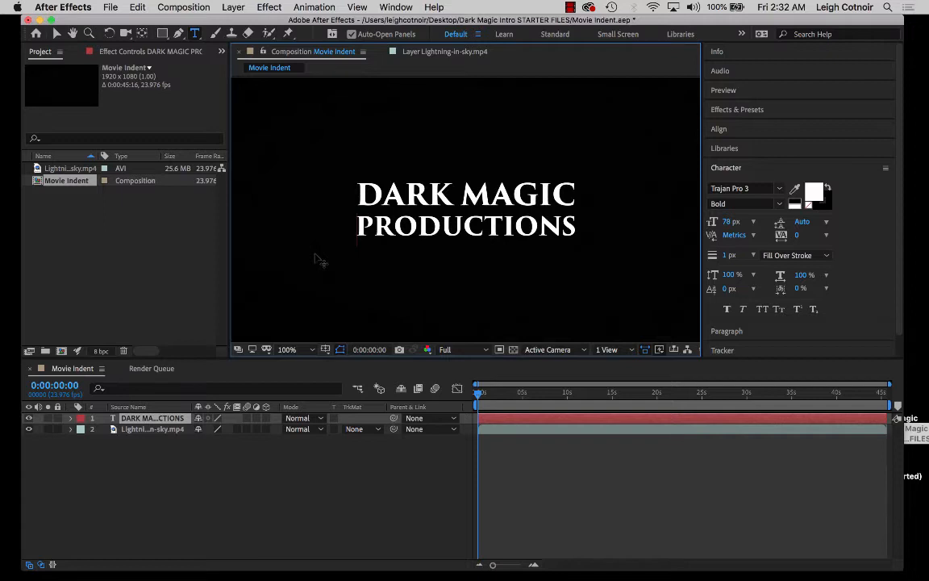
click(311, 350)
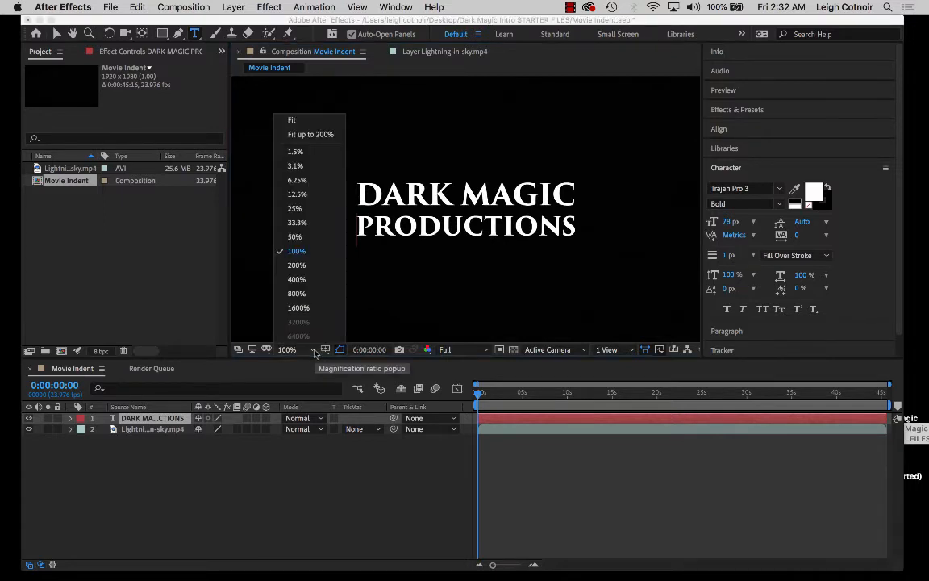
click(312, 266)
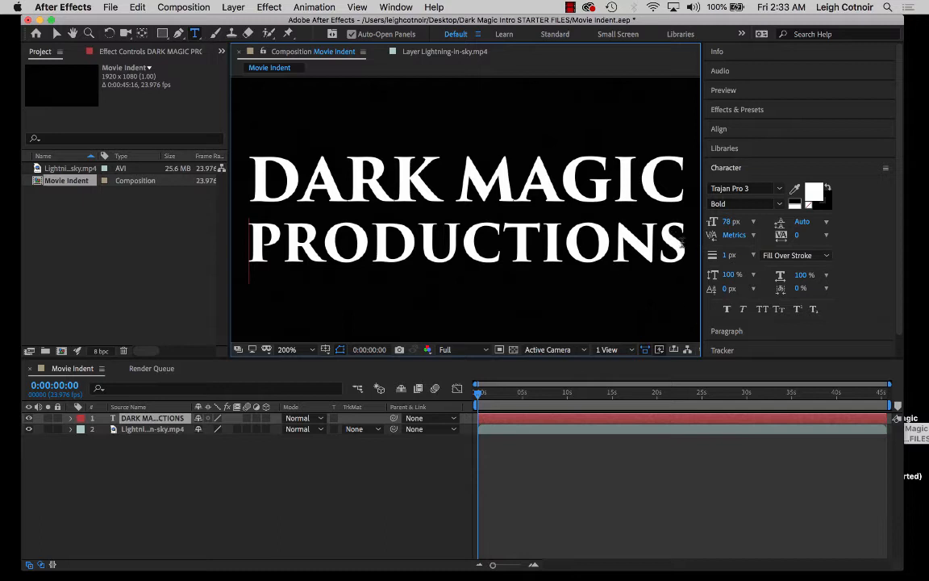
drag(682, 242, 254, 243)
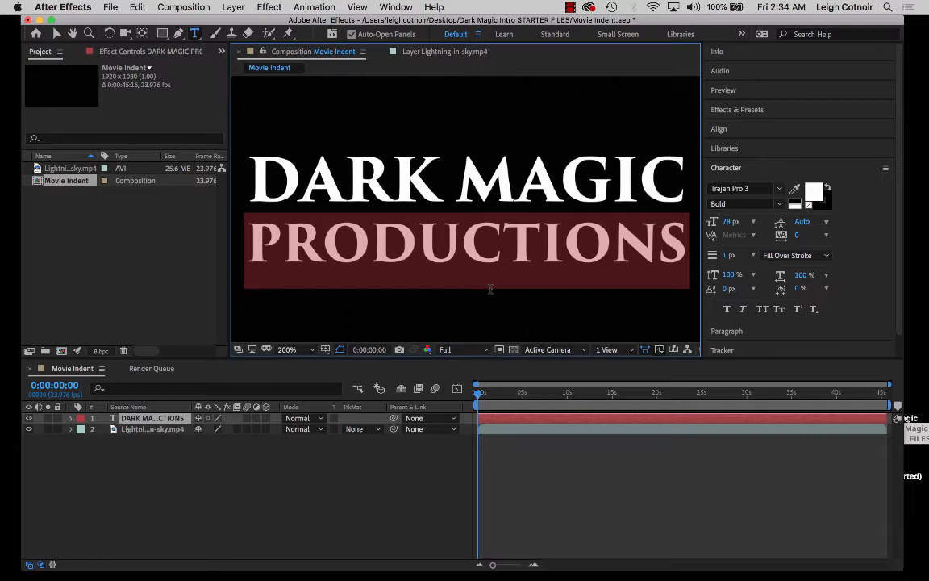
click(825, 235)
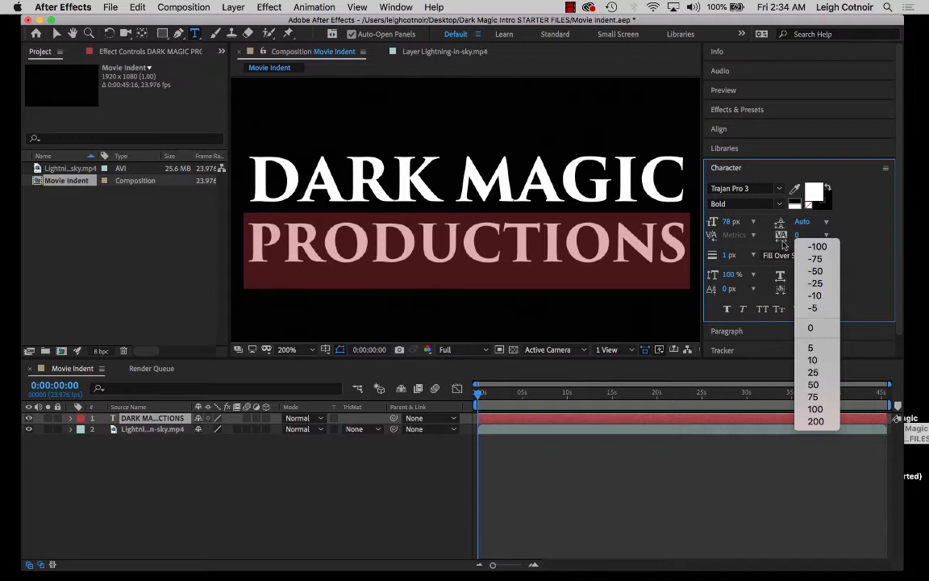
click(805, 300)
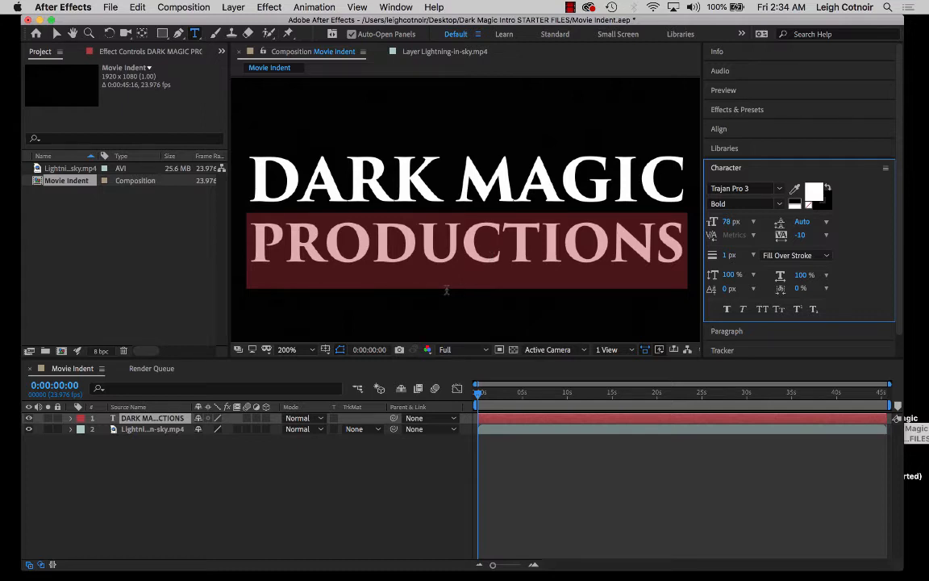
Try tracking values of -75 and -25 on the PRODUCTIONS line, returning it to -10
click(826, 235)
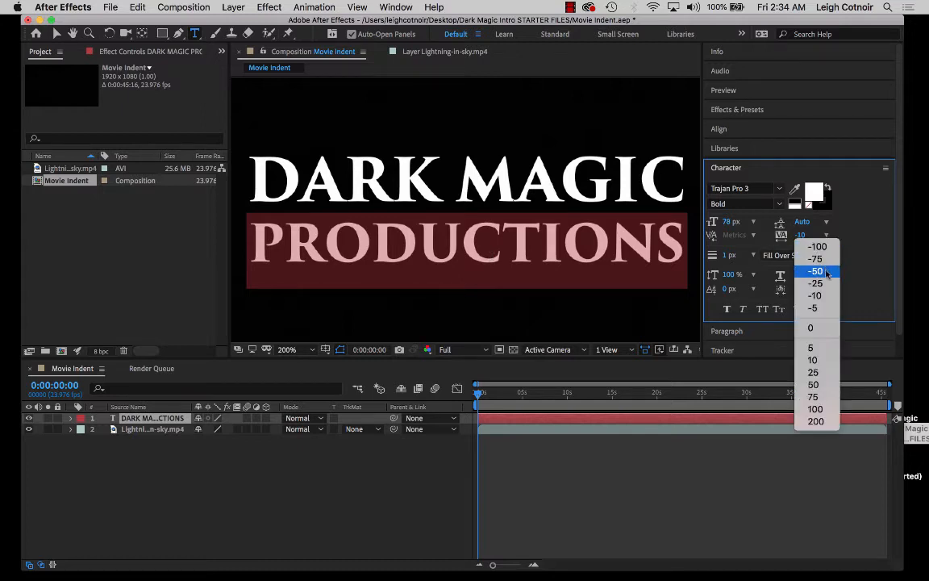
click(826, 259)
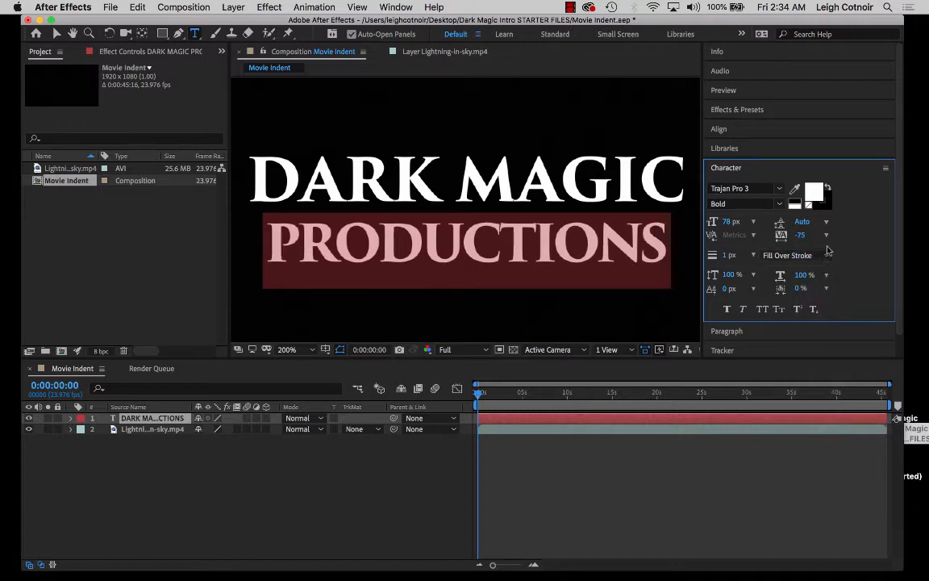
click(826, 235)
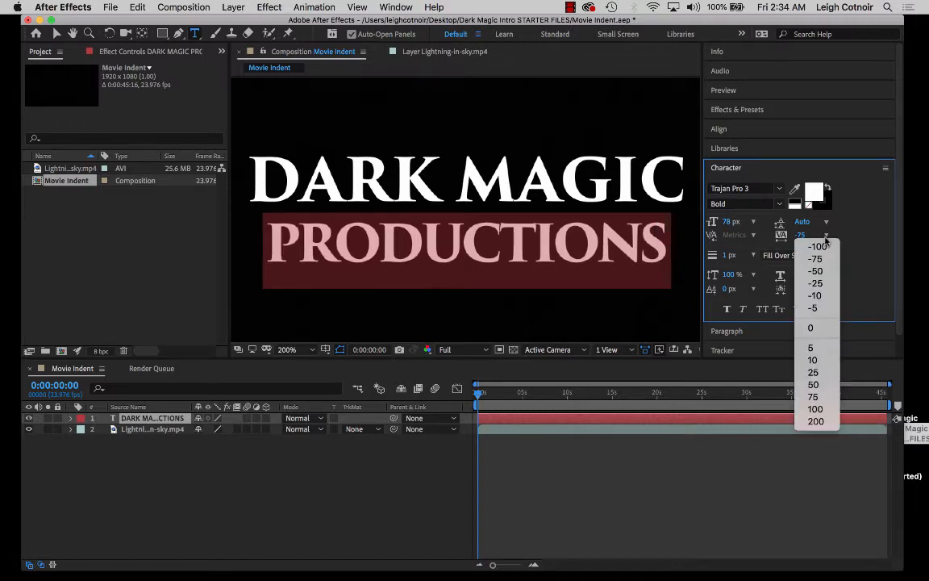
click(815, 295)
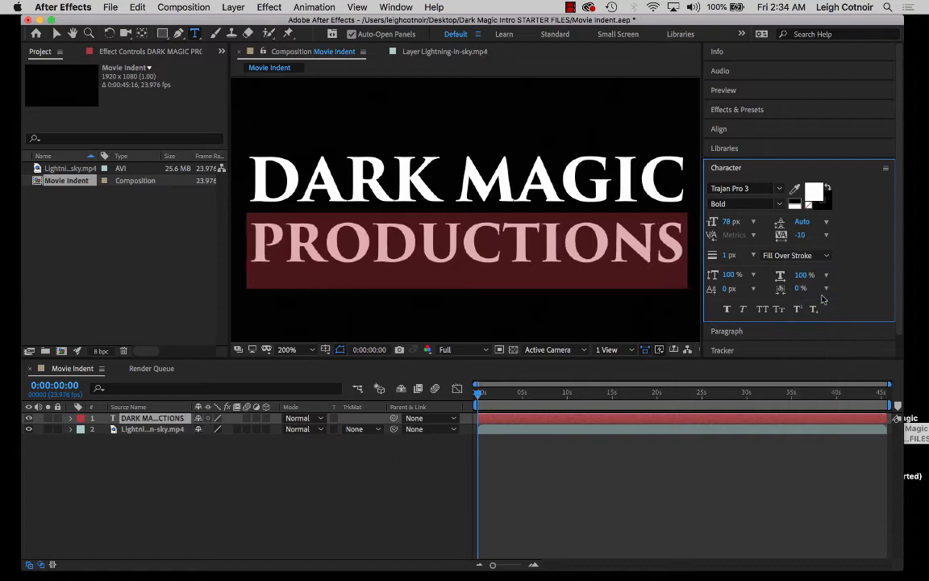
click(826, 235)
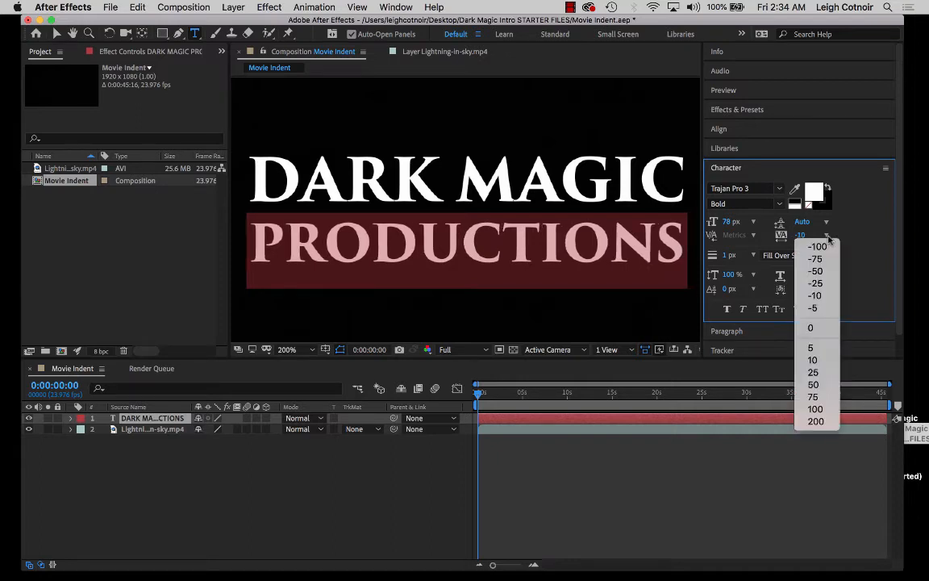
click(822, 287)
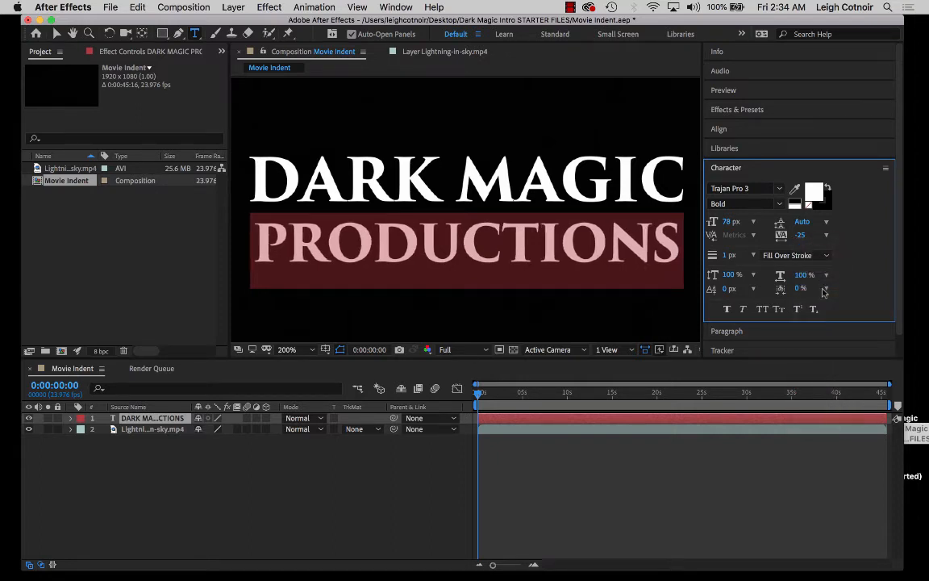
click(826, 235)
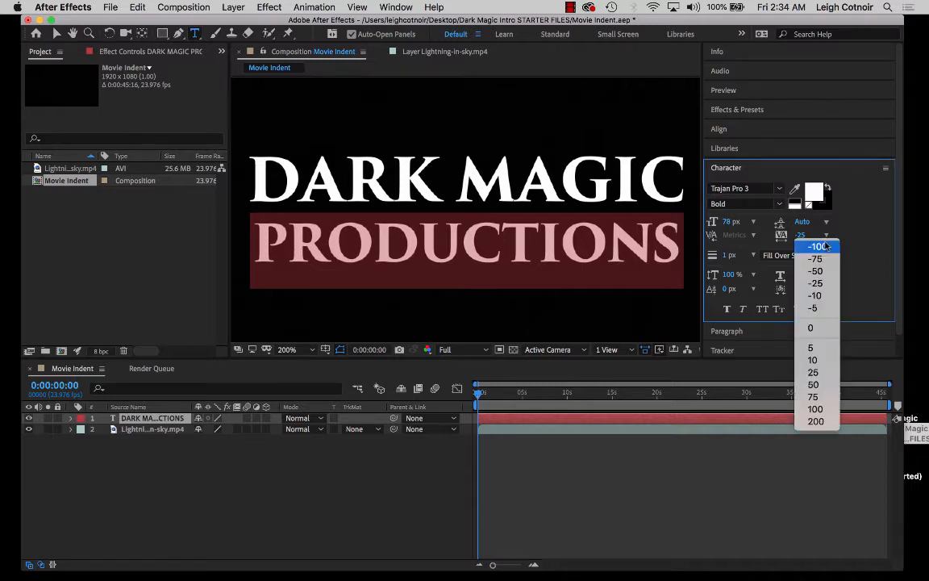
click(816, 296)
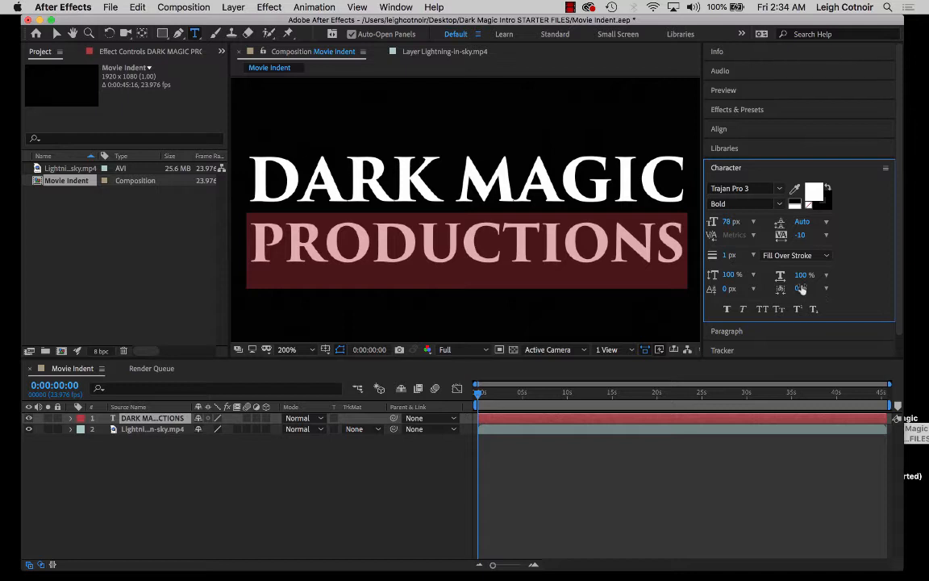
Examine the spacing between neighbouring letters in DARK MAGIC and the available kerning options
click(674, 199)
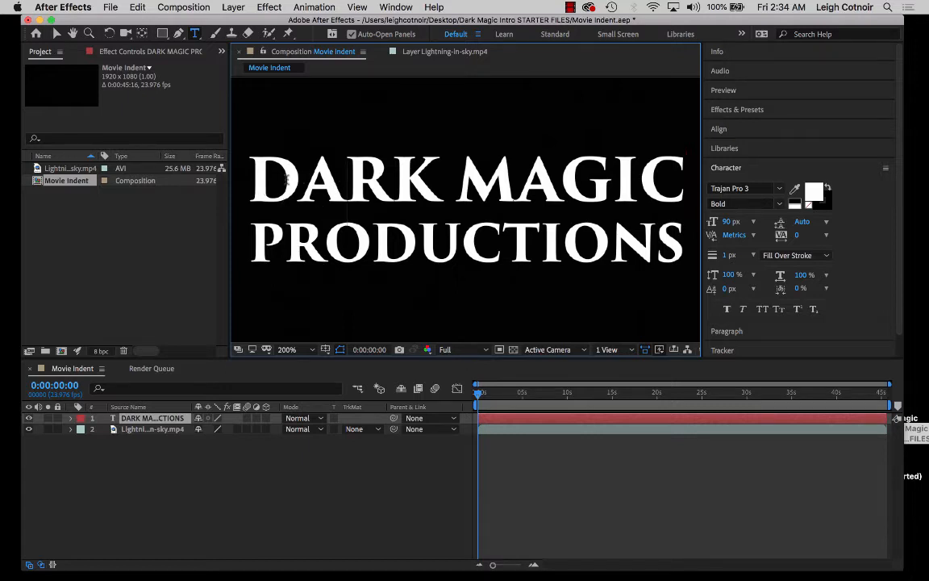
drag(353, 179, 262, 179)
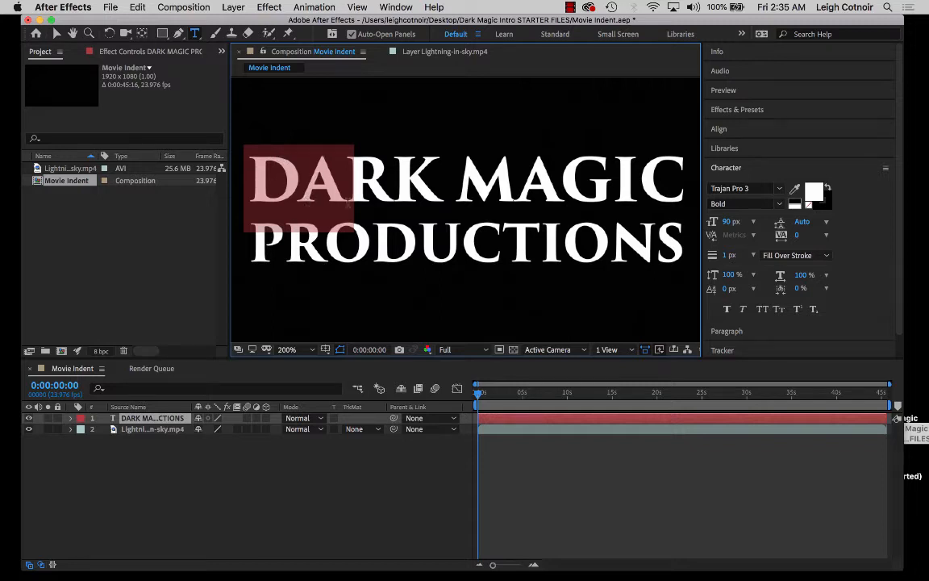
key(Right)
drag(316, 189, 384, 187)
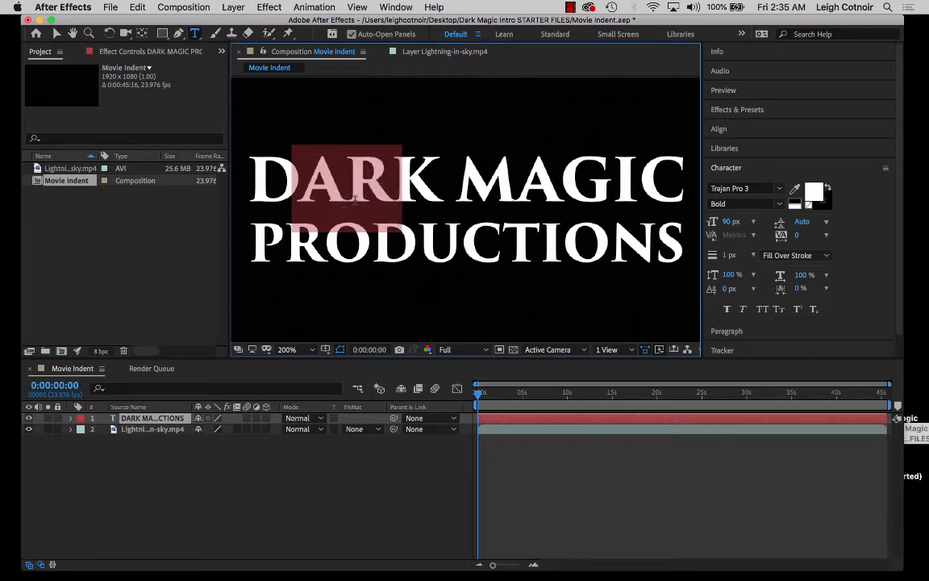
click(370, 184)
drag(370, 183, 450, 184)
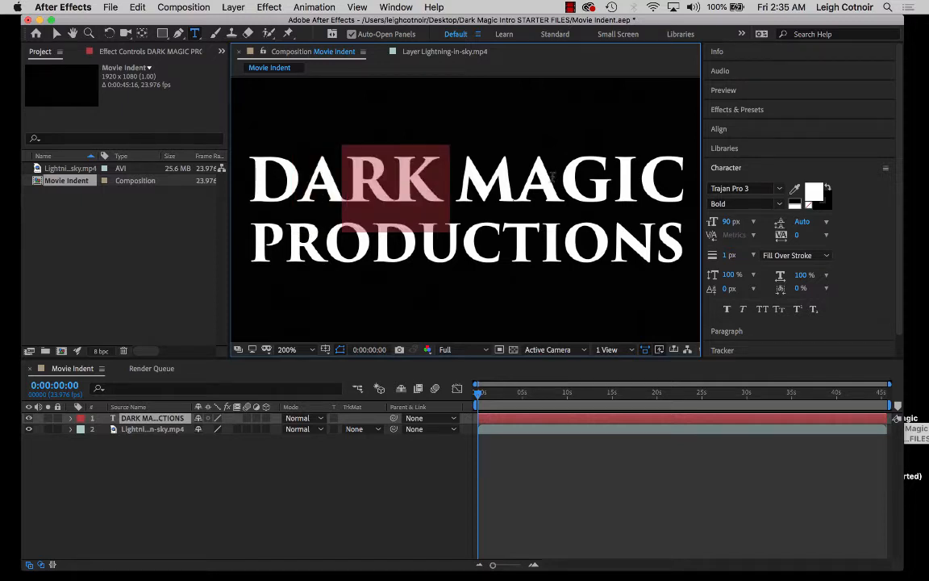
drag(571, 179, 451, 179)
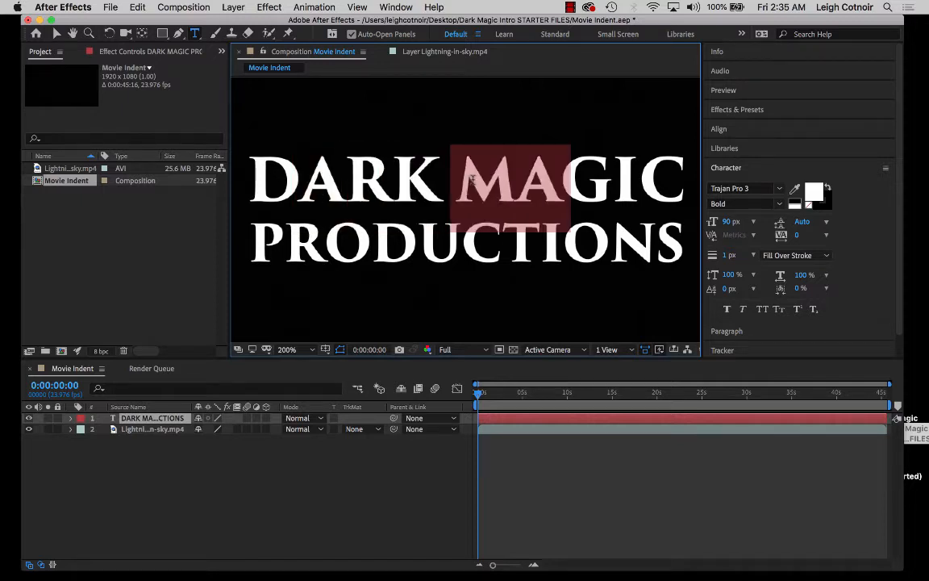
click(618, 175)
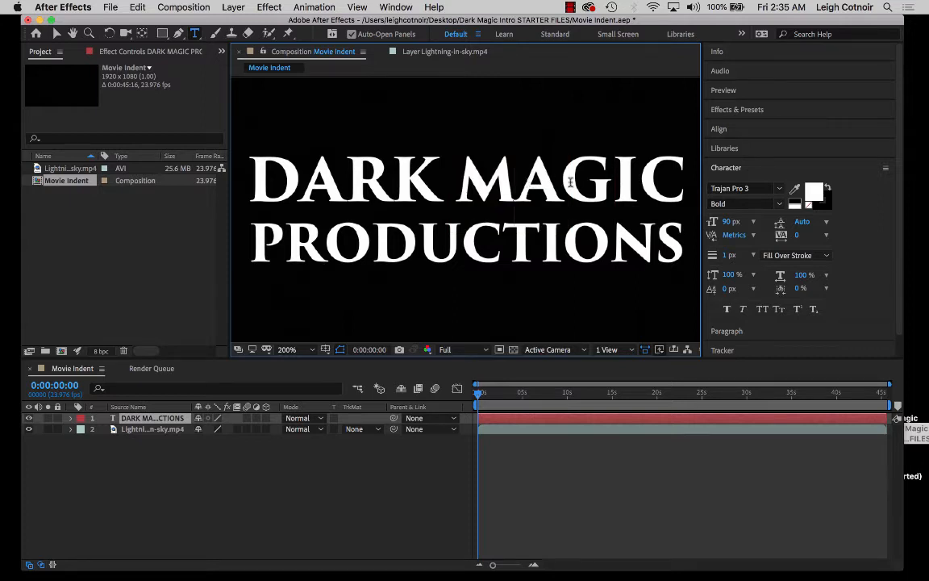
drag(508, 182, 676, 172)
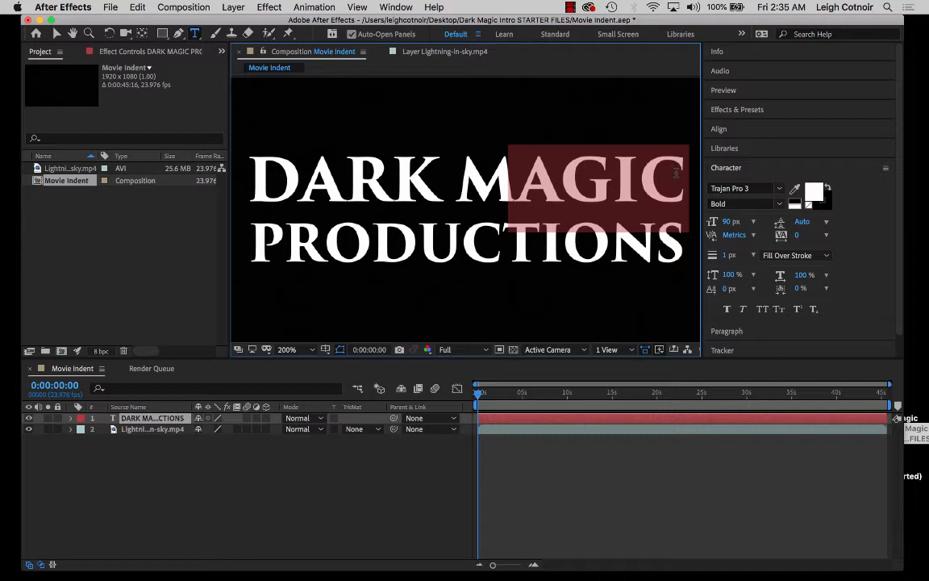
click(566, 185)
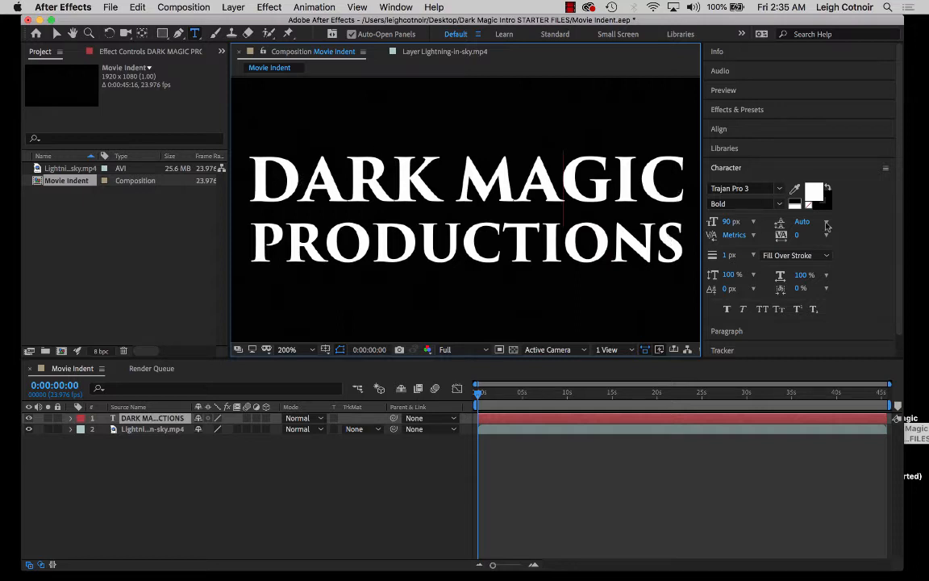
click(753, 236)
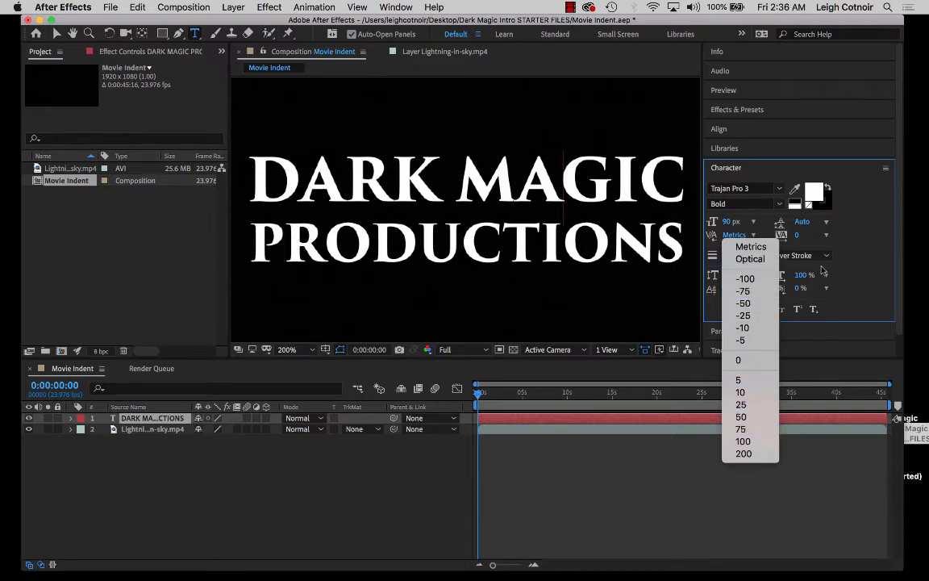
click(867, 259)
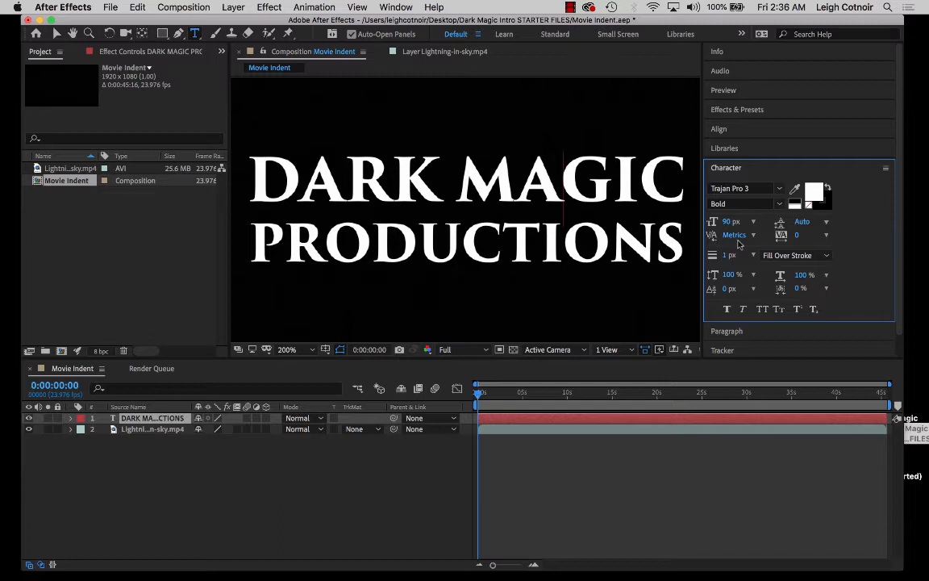
Set the kerning of the letter D in DARK to Optical
click(297, 179)
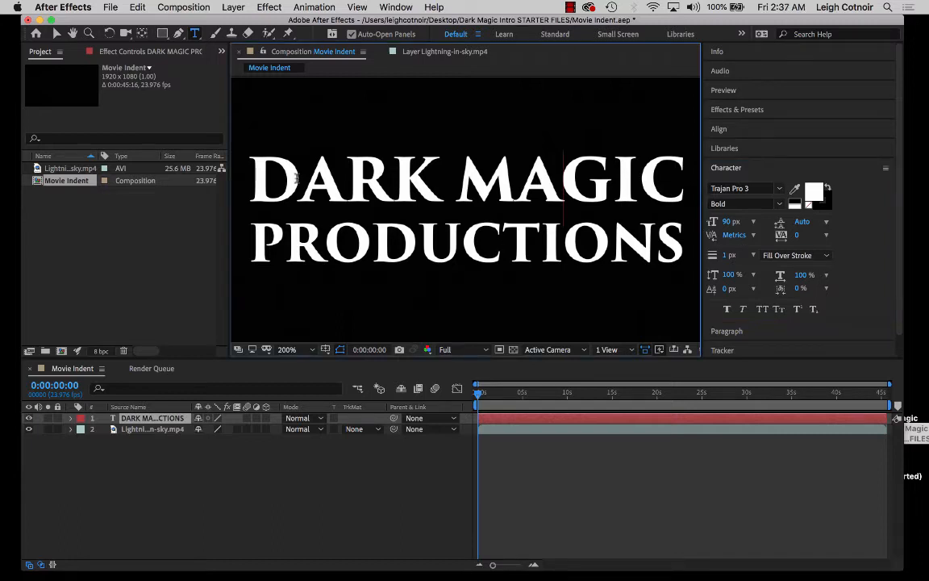
drag(298, 179, 239, 162)
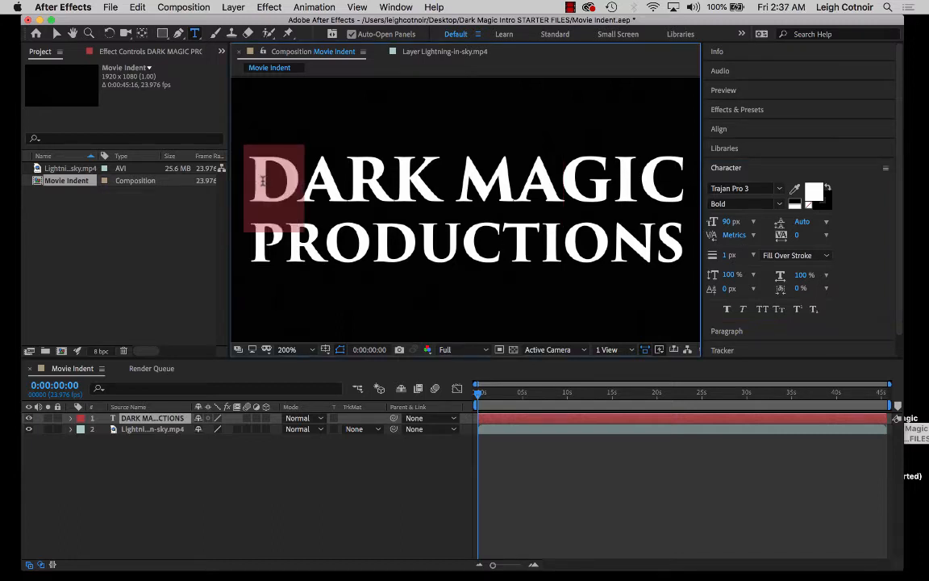
click(753, 235)
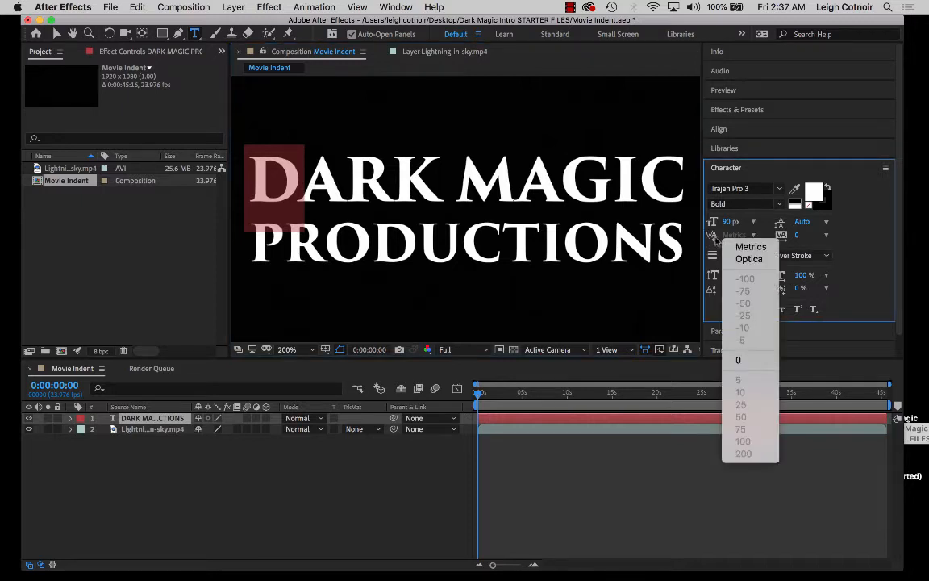
click(750, 259)
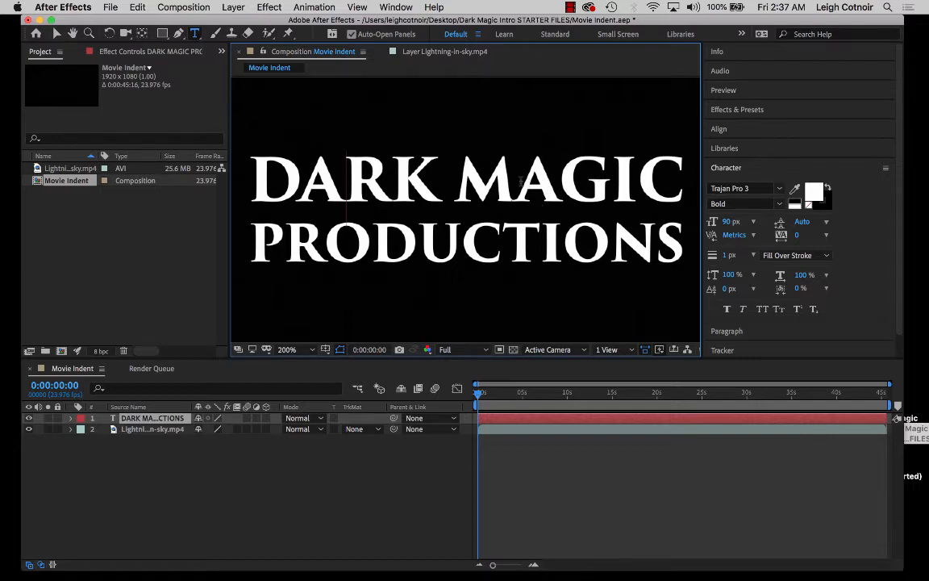
Set the kerning of the letters AGIC in MAGIC to Optical
drag(507, 173, 674, 174)
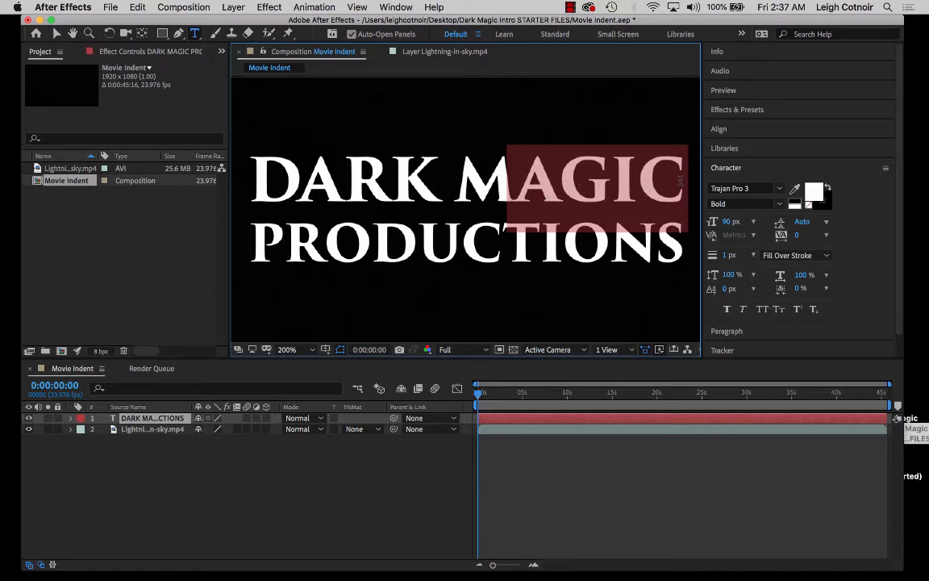
click(749, 235)
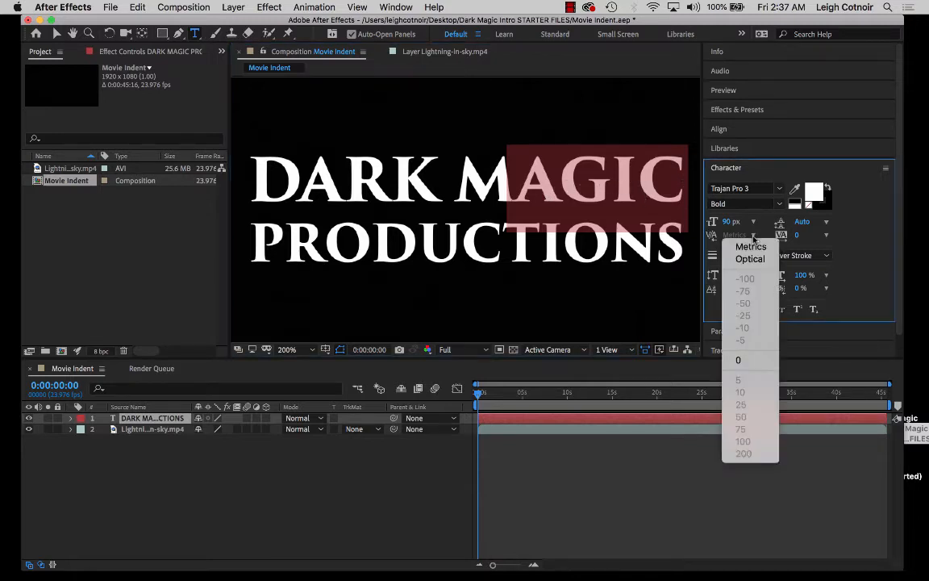
click(749, 260)
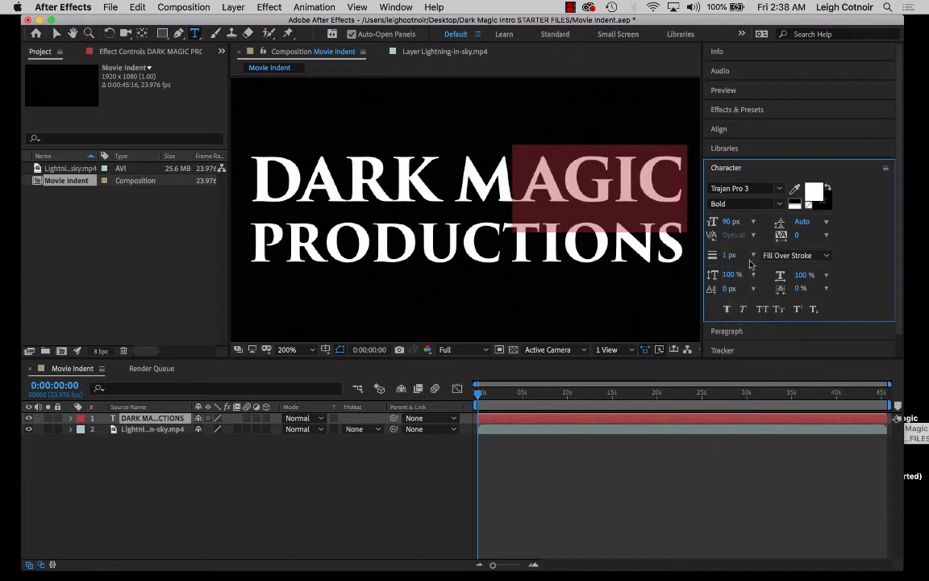
click(631, 200)
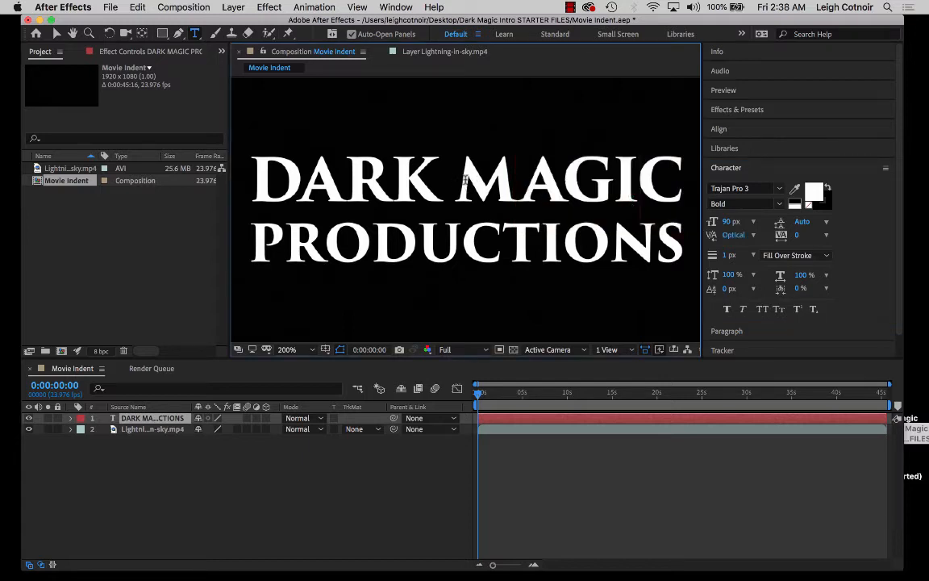
drag(459, 178, 443, 179)
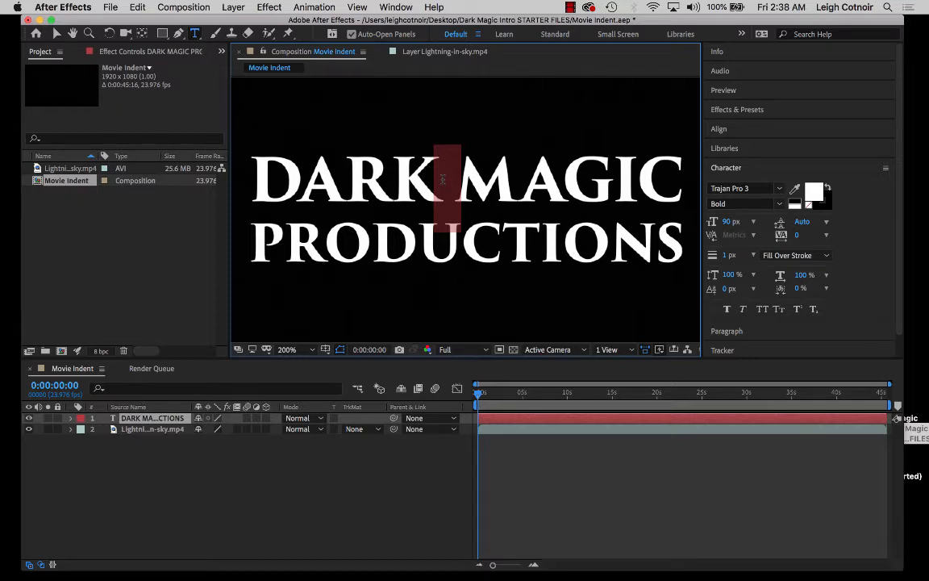
click(394, 179)
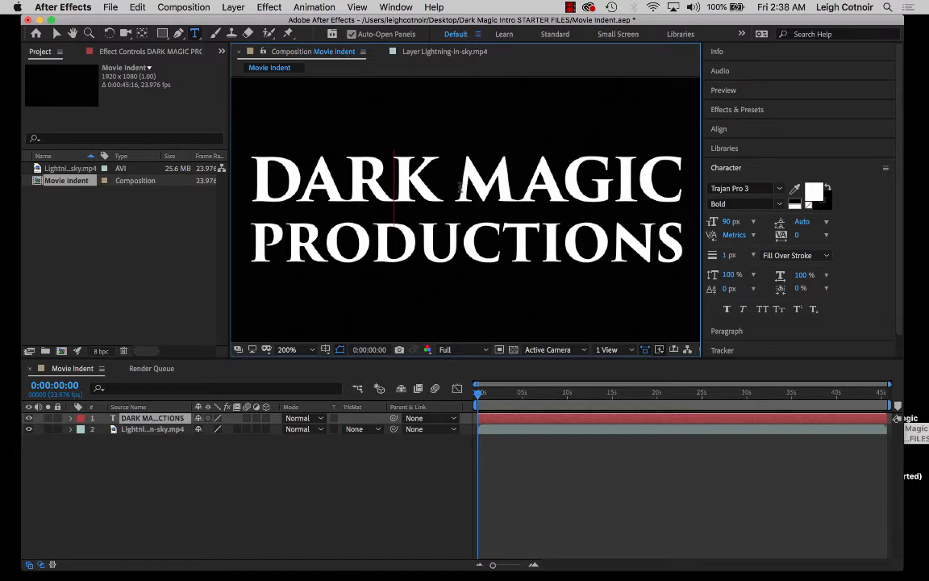
Try tracking values of 10 and 200 on the space between DARK and MAGIC, settling on 75
drag(459, 187, 438, 186)
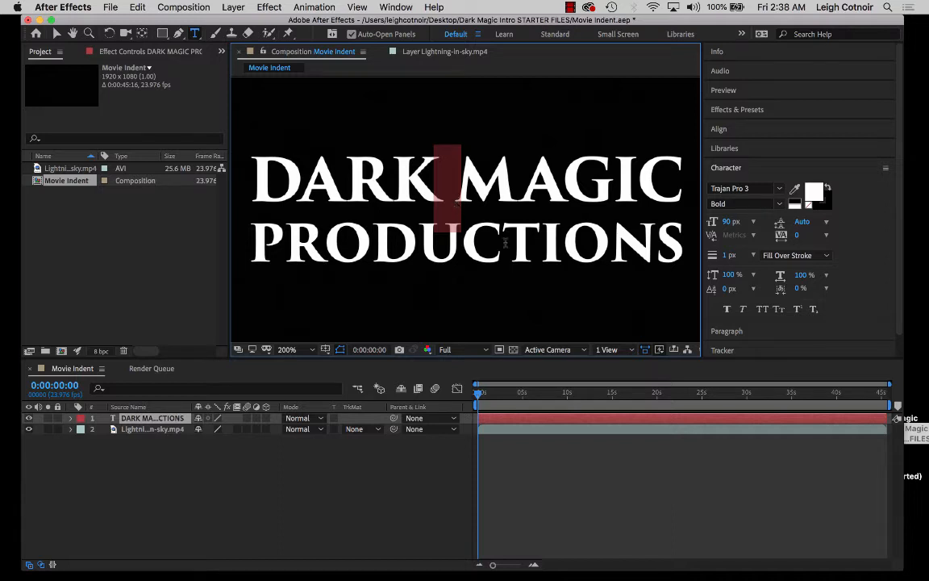
click(825, 236)
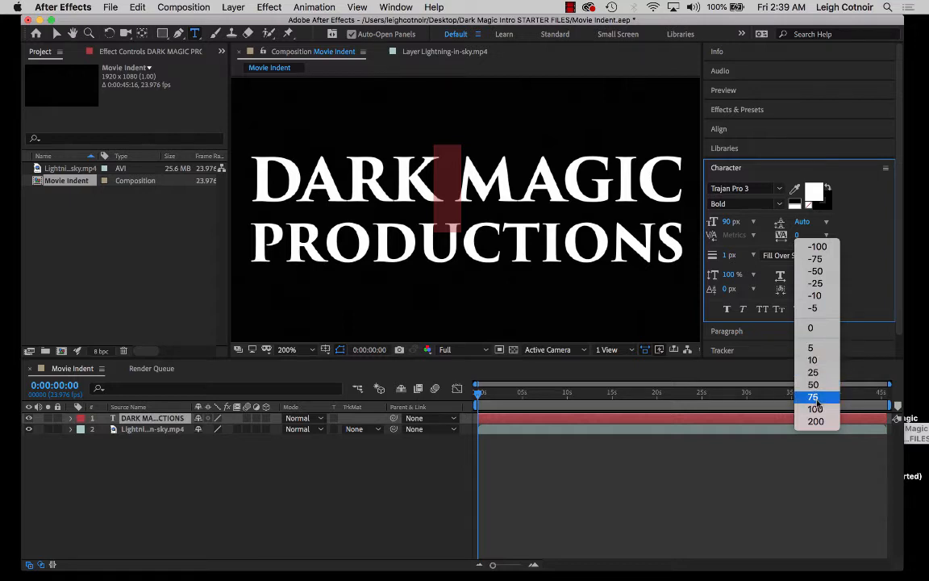
click(813, 360)
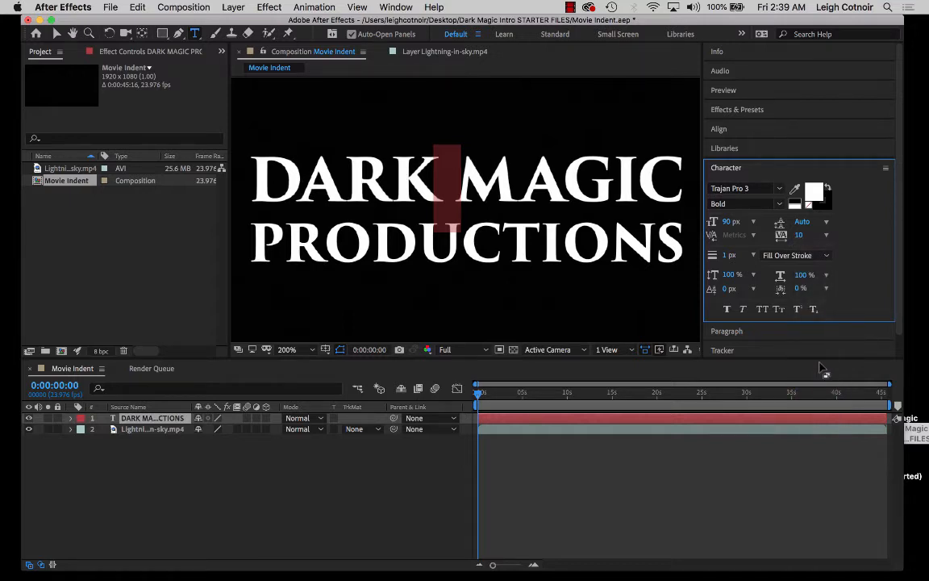
click(825, 236)
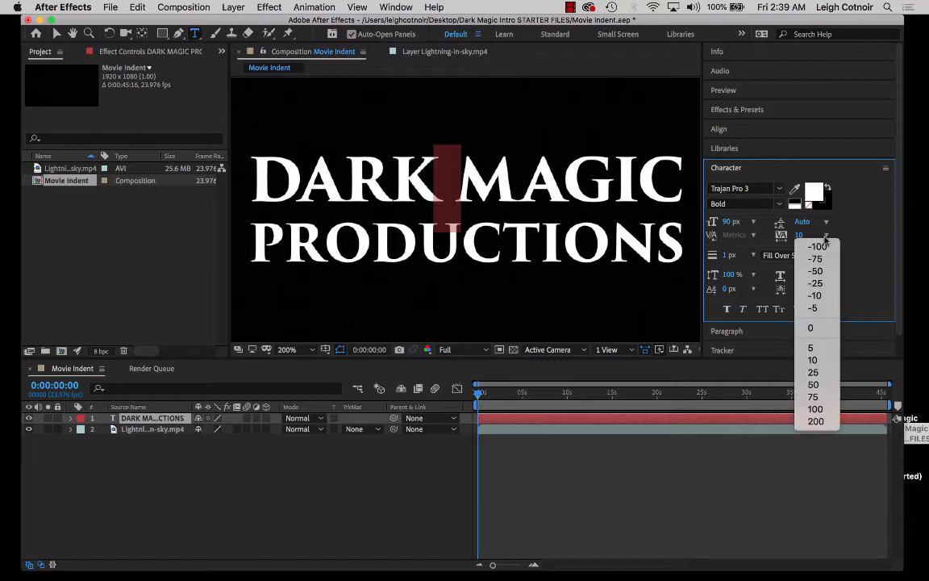
click(815, 421)
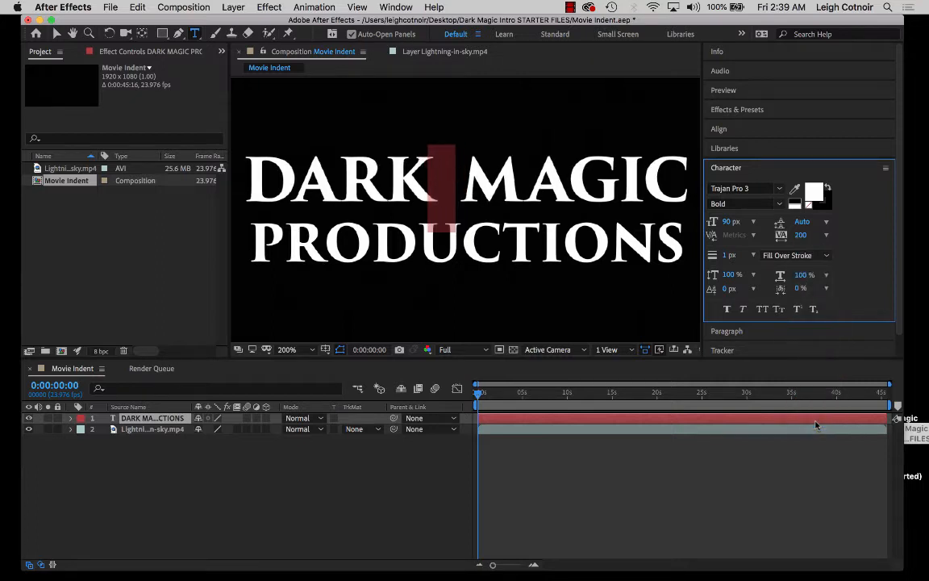
click(825, 236)
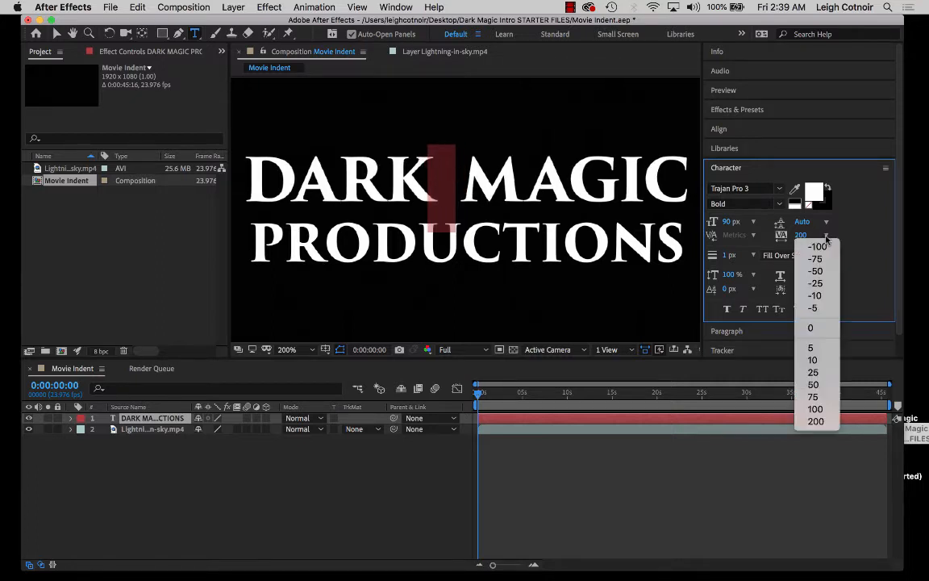
click(813, 397)
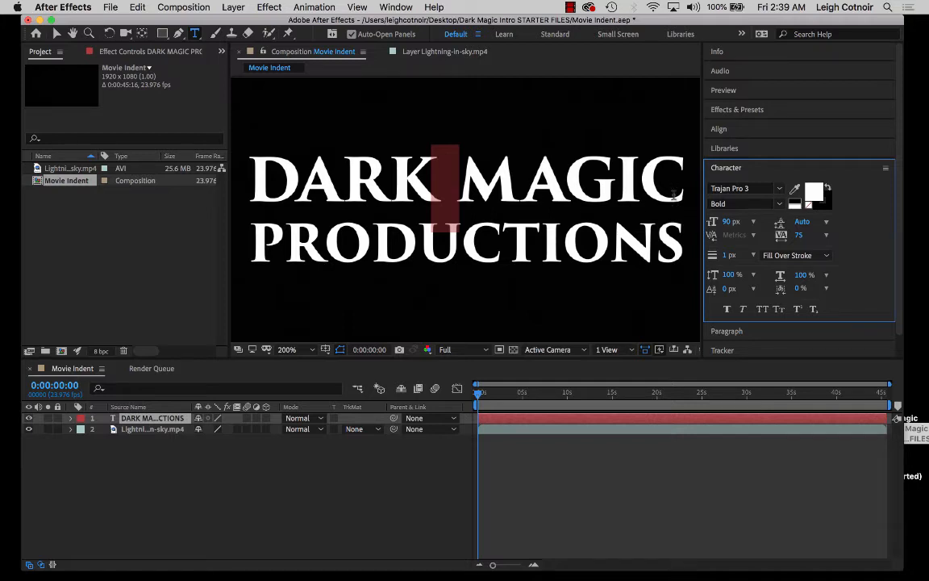
Set the tracking of the letter D in DARK to -25
click(296, 177)
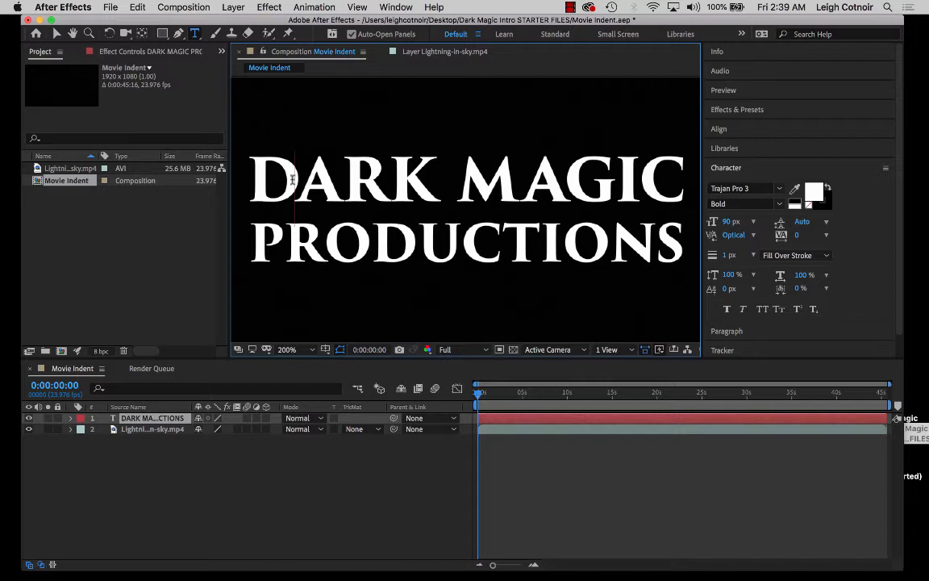
drag(292, 179, 255, 182)
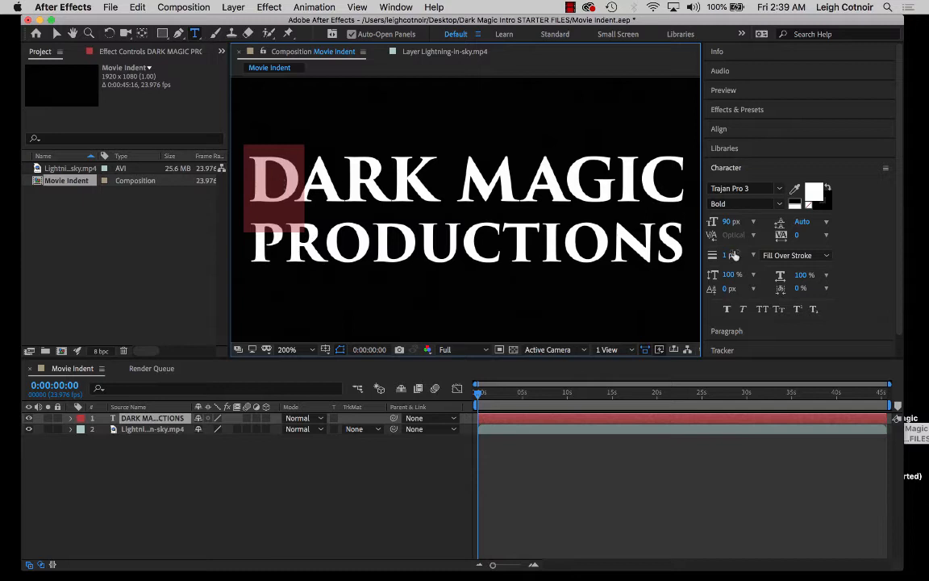
click(754, 236)
click(754, 239)
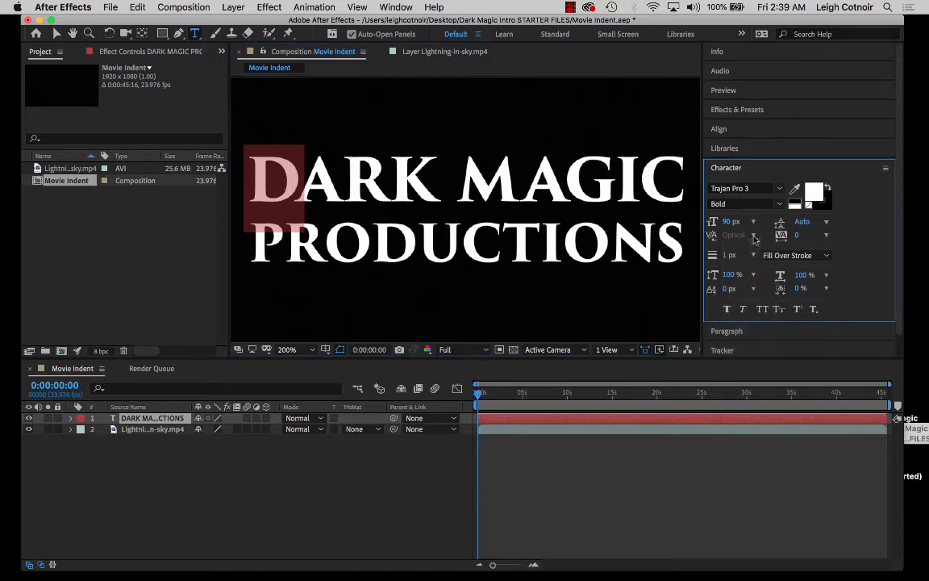
click(826, 236)
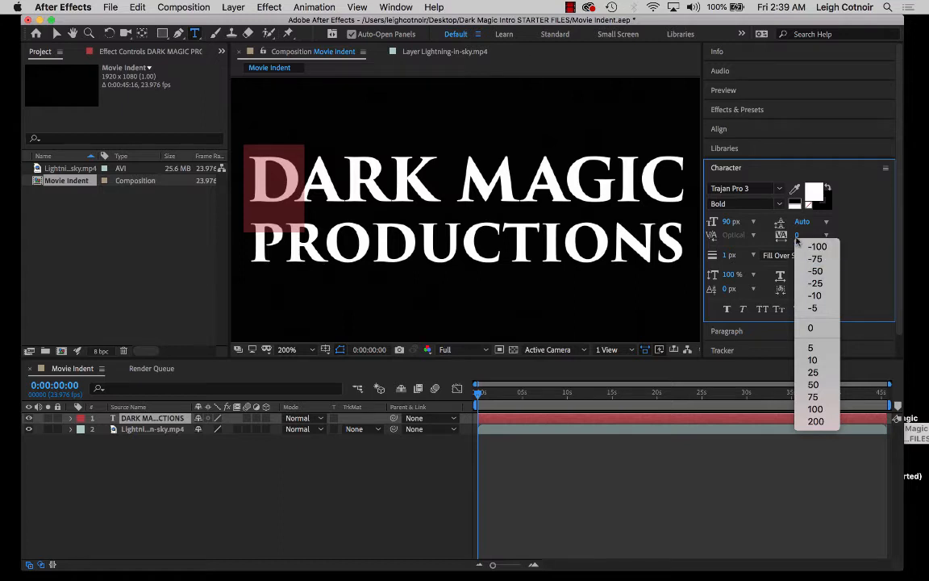
click(816, 284)
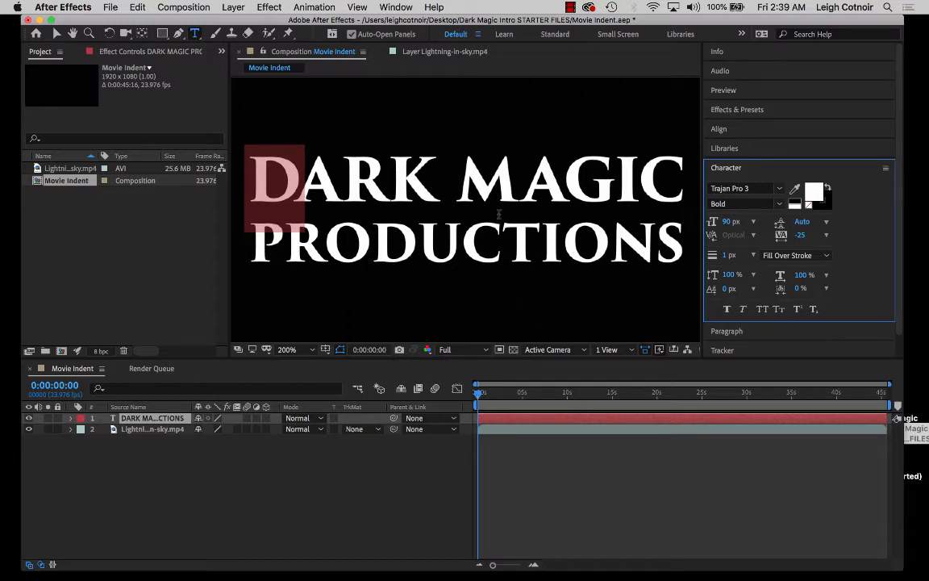
Try a tracking of 70 on the space between DARK and MAGIC, and finish with 65
click(482, 187)
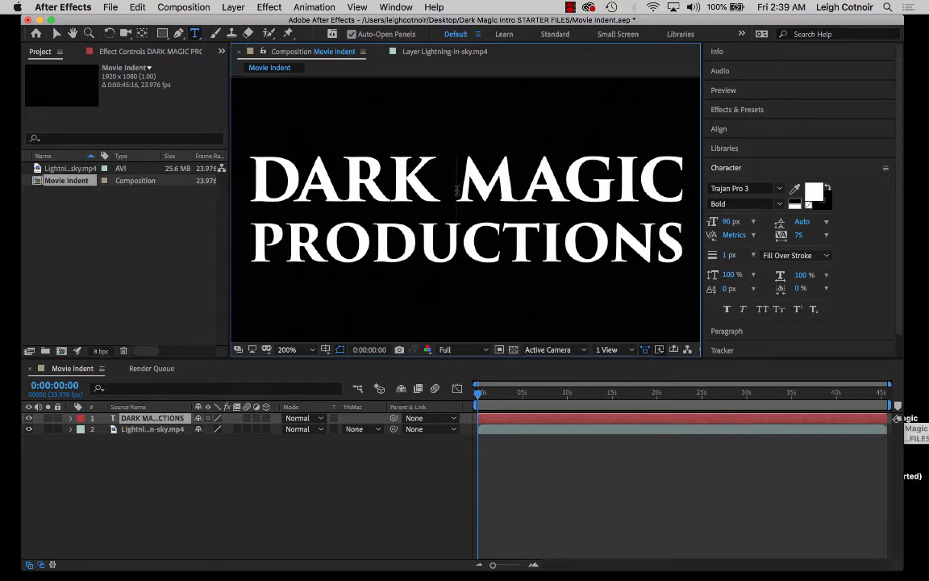
shift+click(441, 179)
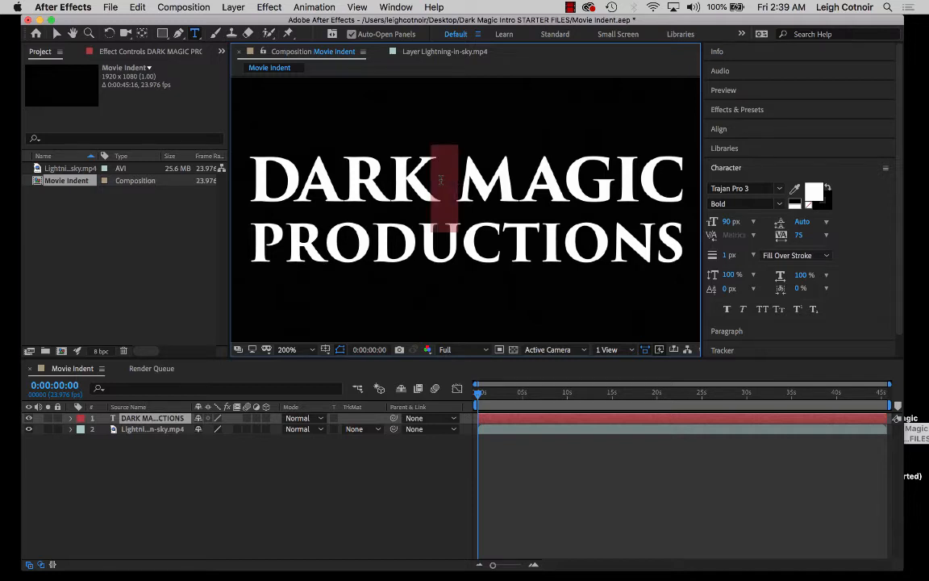
click(799, 236)
click(800, 235)
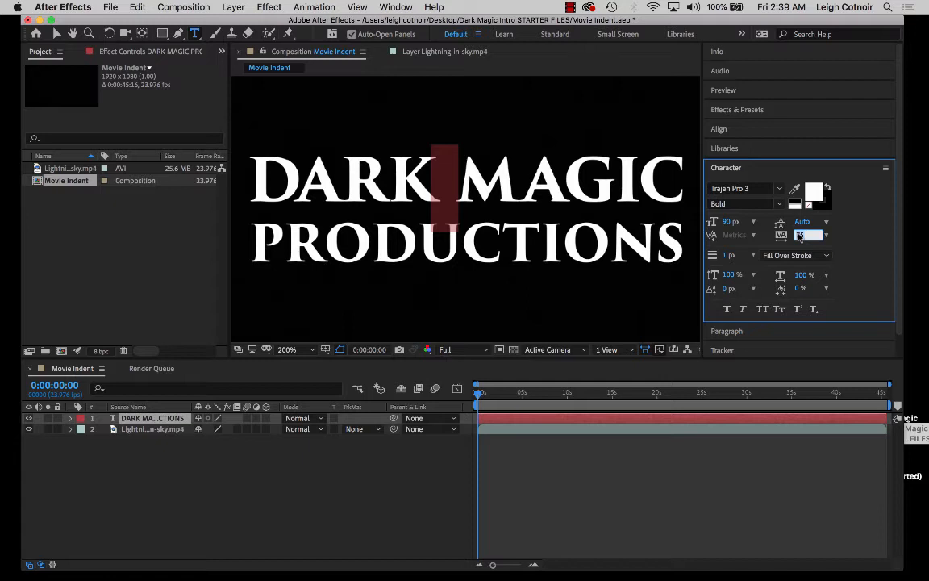
text(70)
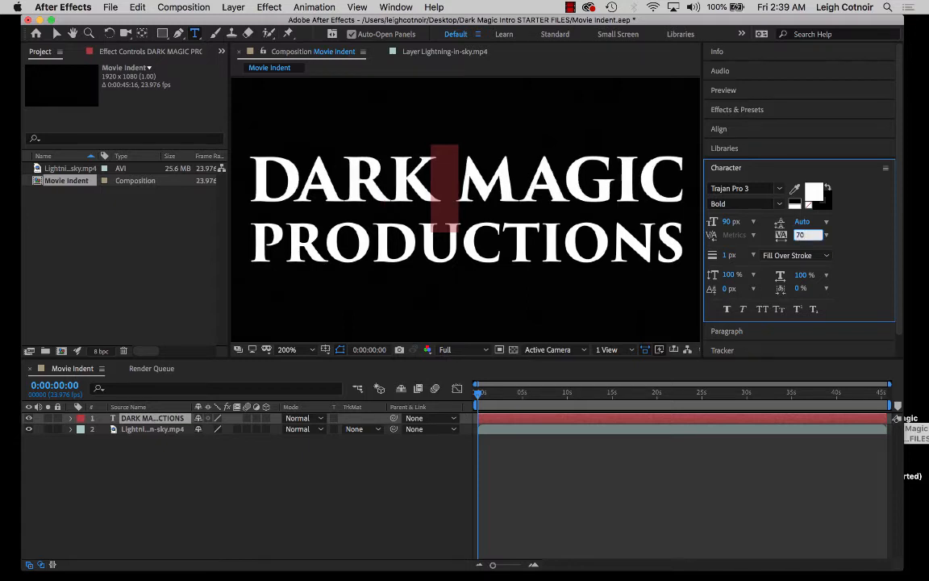
key(Return)
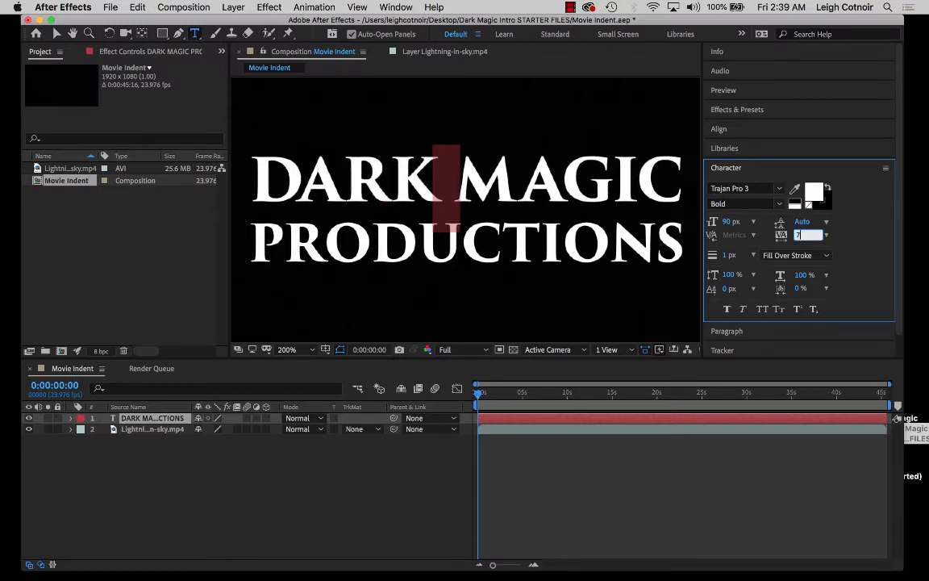
text(65)
key(Return)
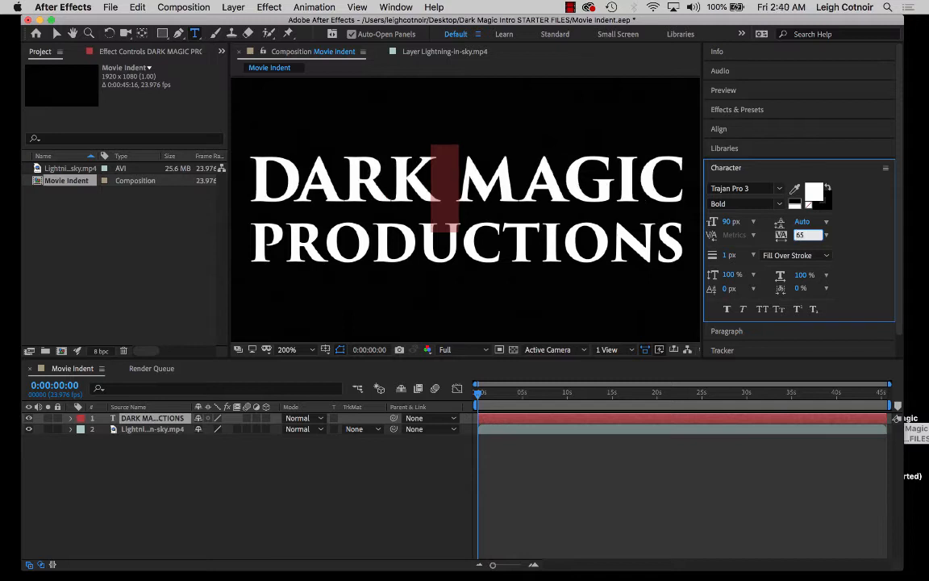
key(Return)
click(500, 261)
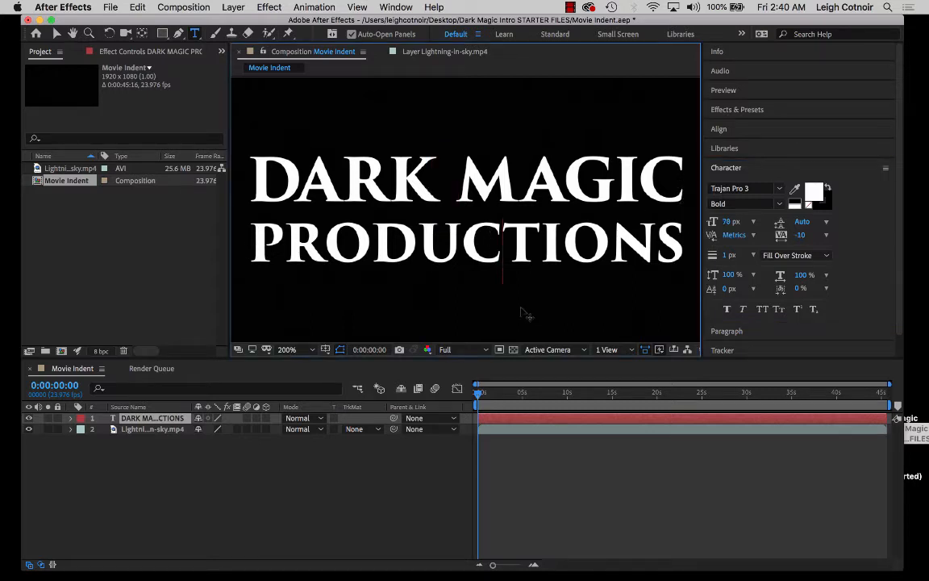
View the composition at 50% and examine the title against the lightning footage across the first few seconds
click(289, 349)
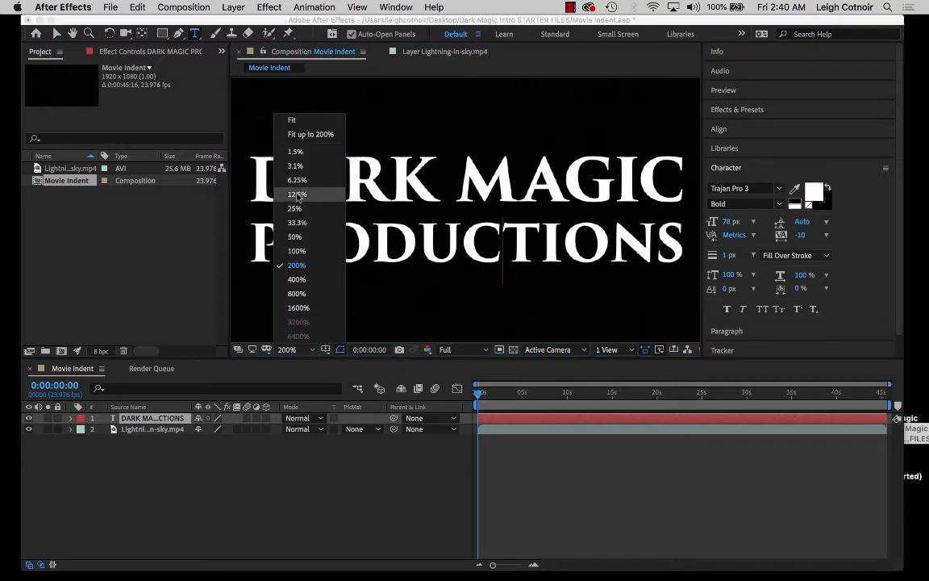
click(295, 237)
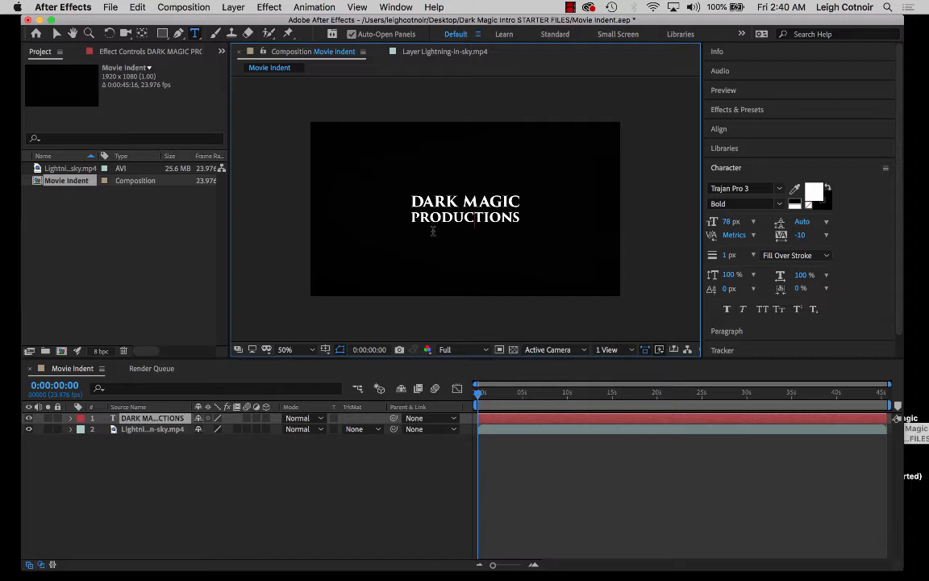
drag(478, 393, 487, 398)
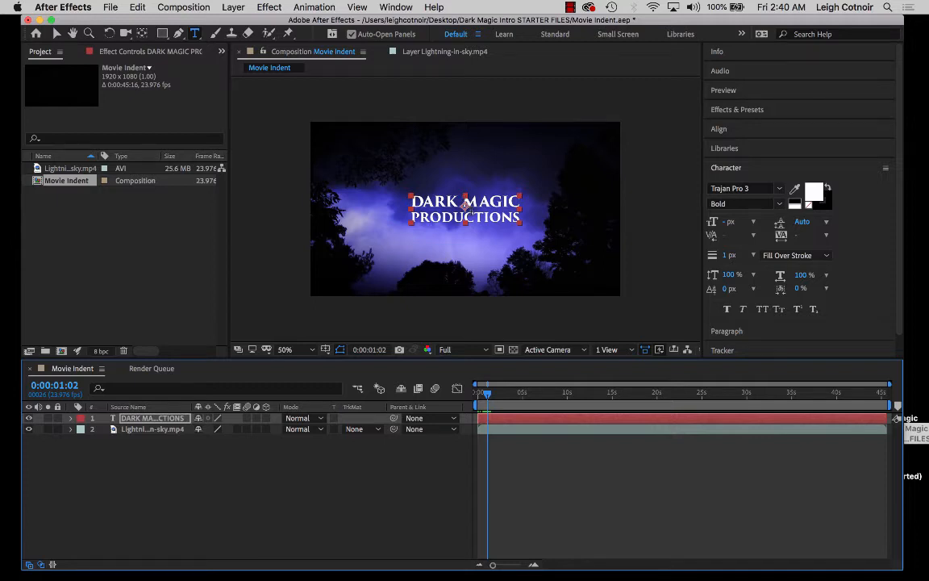
mouse_move(488, 408)
mouse_down()
mouse_move(483, 397)
mouse_move(521, 397)
mouse_move(481, 404)
mouse_up()
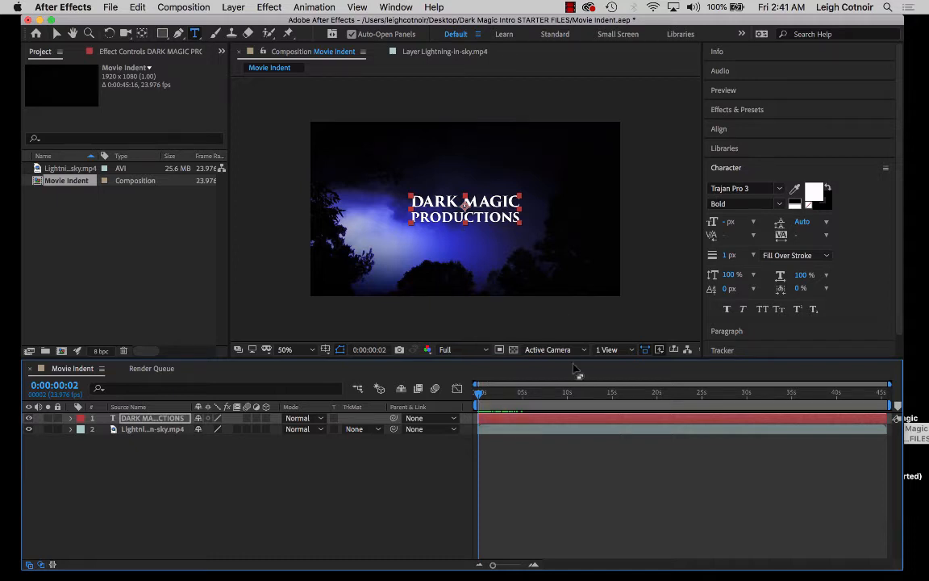
drag(480, 394, 512, 398)
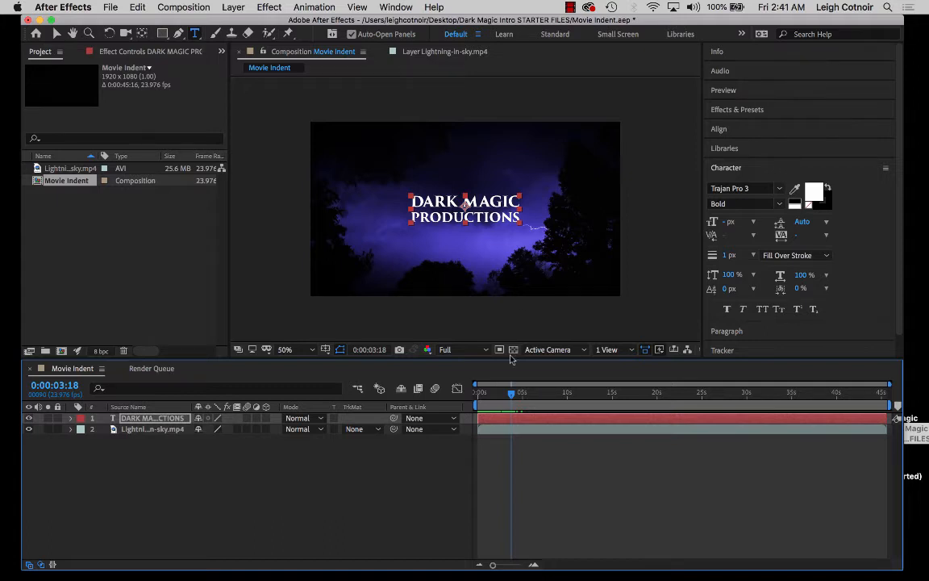
Examine the title layer's Text properties, including Source Text, in the timeline
click(71, 418)
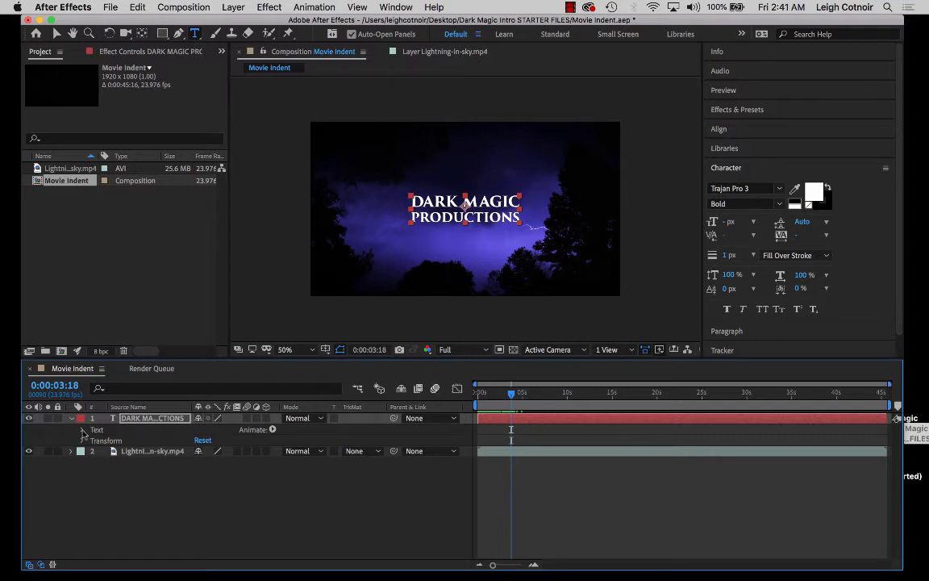
click(82, 430)
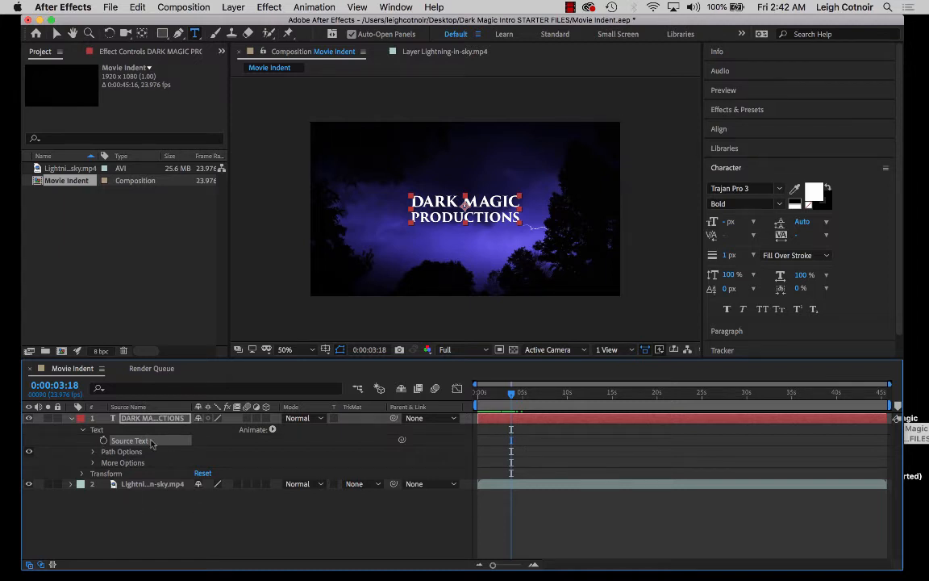
click(83, 430)
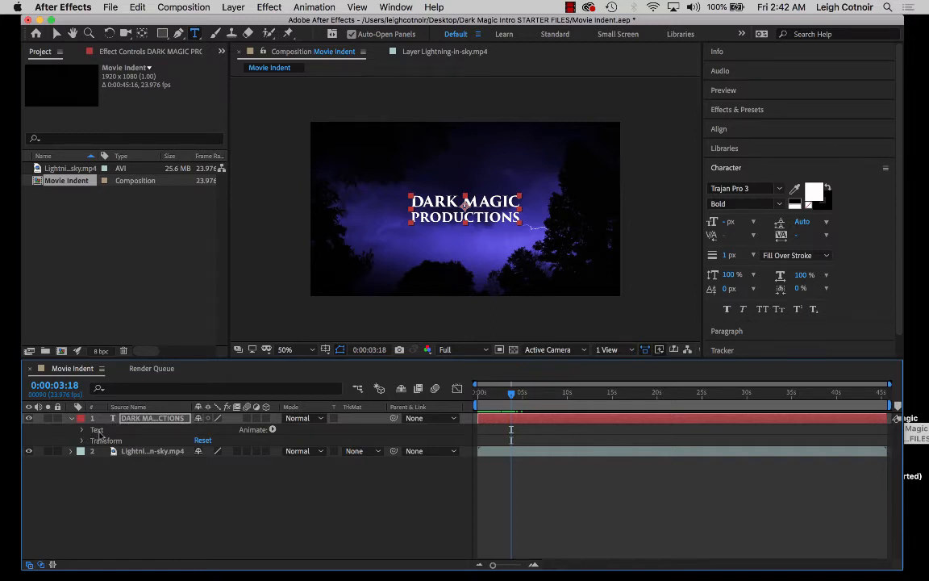
click(97, 432)
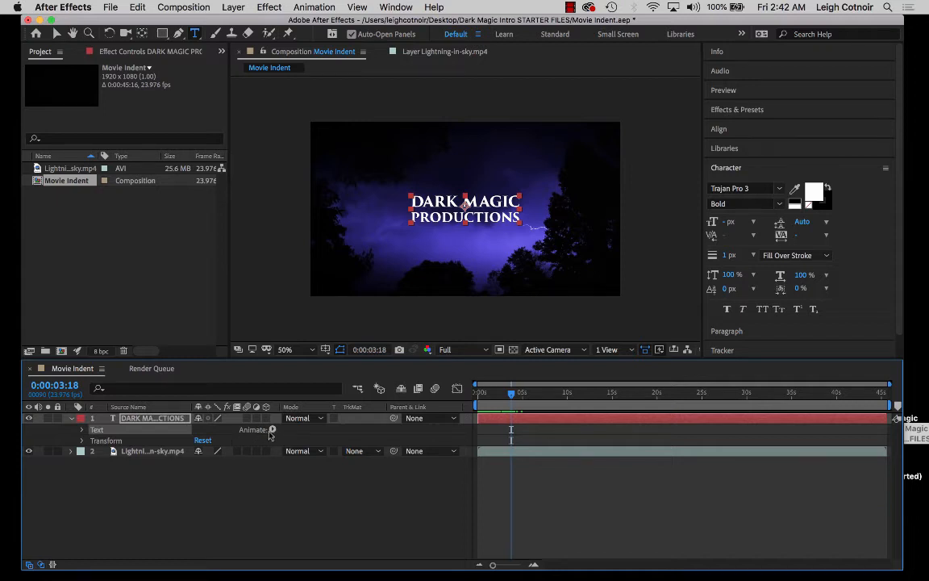
Scale the title layer up to 223% in its Transform properties and check it at 0:00:02:19
click(97, 441)
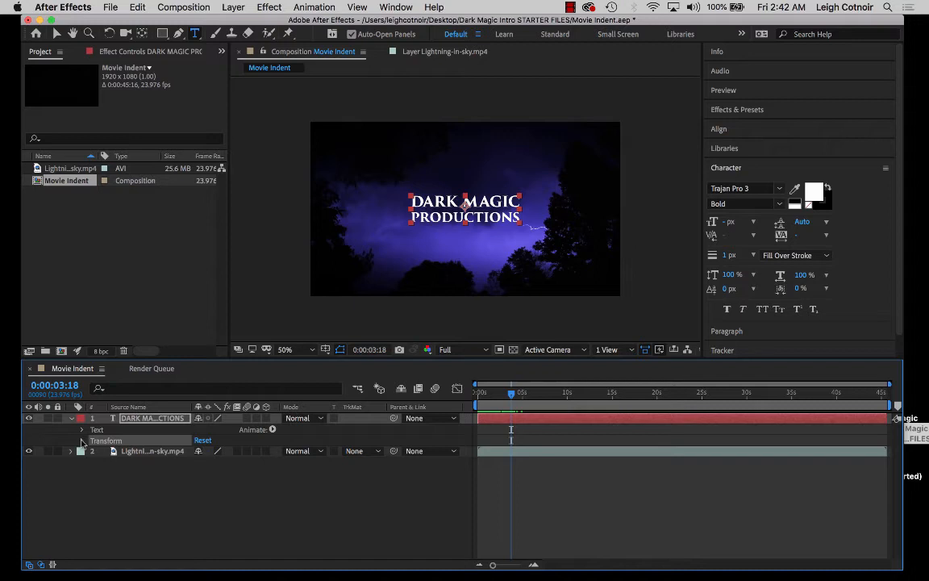
click(81, 441)
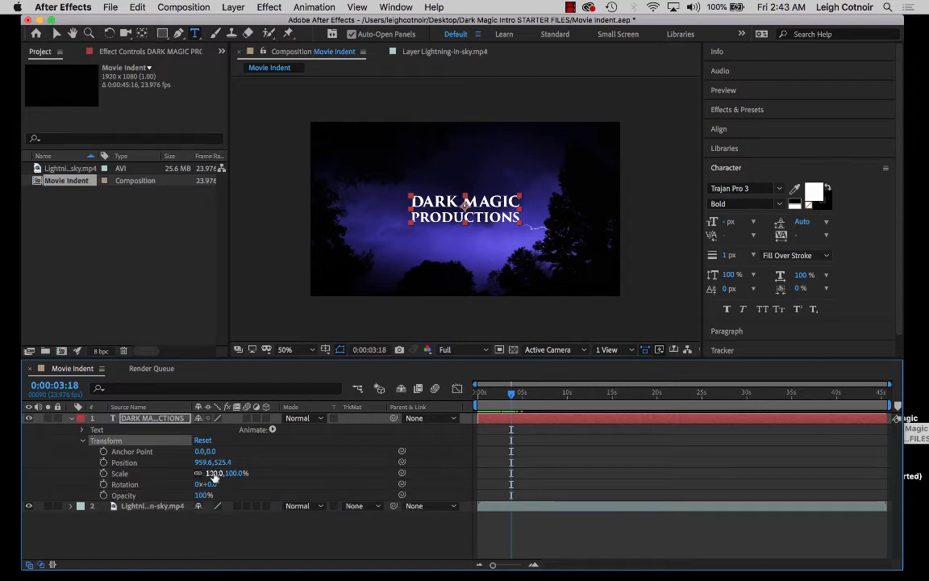
drag(214, 476, 299, 478)
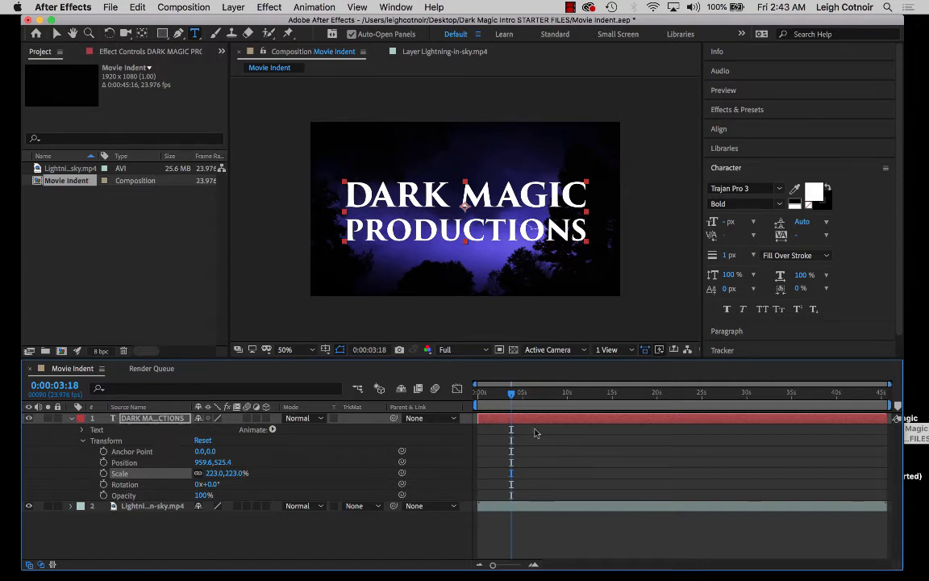
mouse_move(512, 393)
mouse_down()
mouse_move(480, 397)
mouse_move(570, 397)
mouse_move(504, 407)
mouse_up()
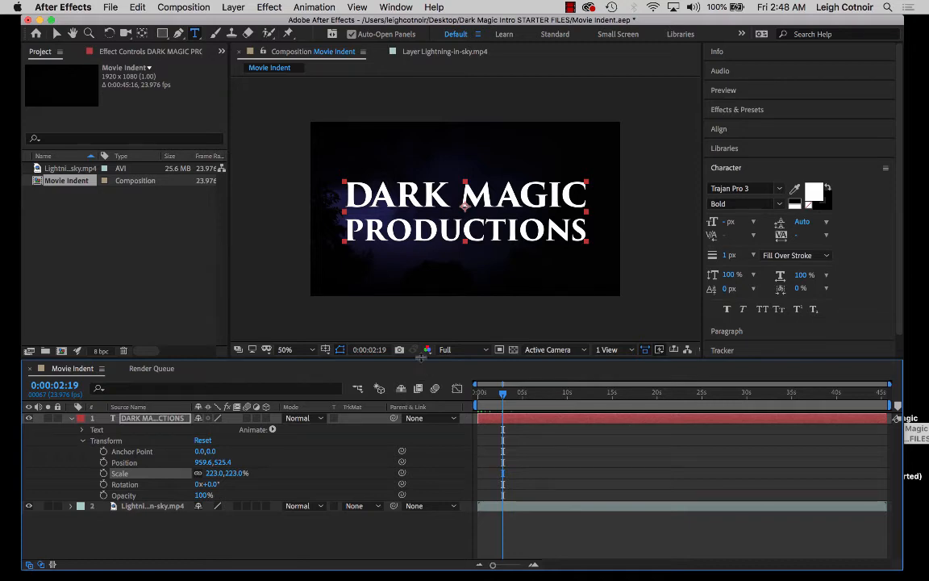
Give the timeline more height and collapse the title layer's properties
drag(421, 358, 425, 301)
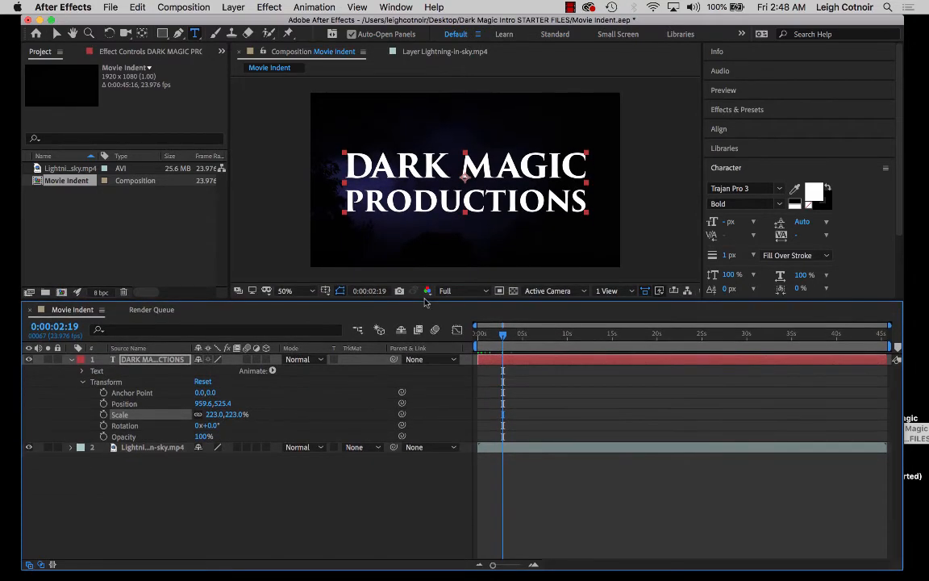
click(82, 383)
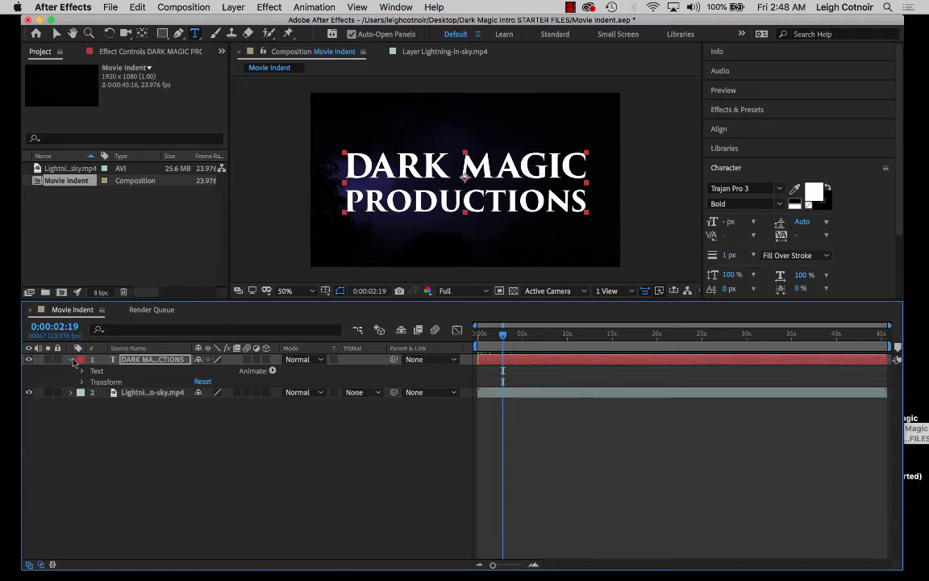
click(71, 360)
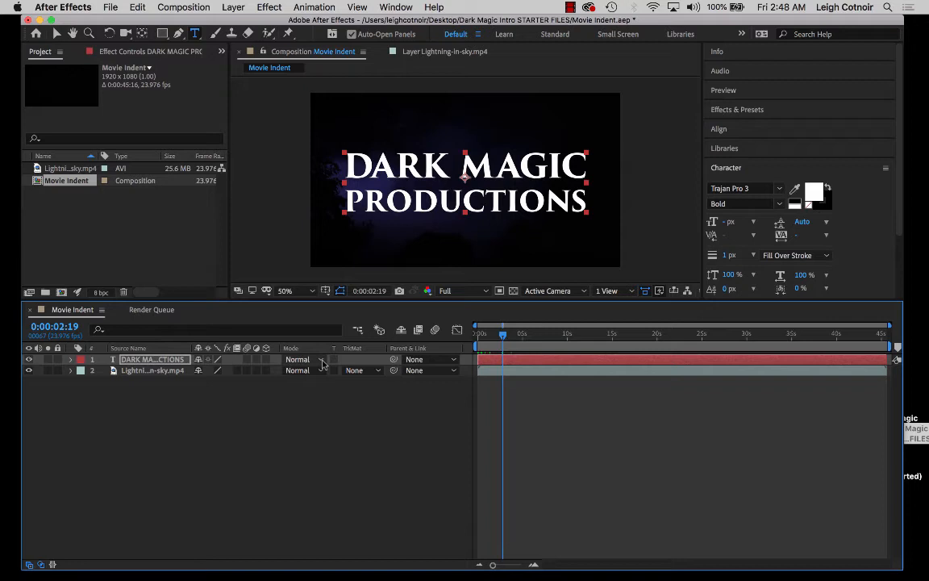
Check that the Modes column is enabled in the timeline and set the title layer's blending mode to Stencil Alpha
key(super+shift+a)
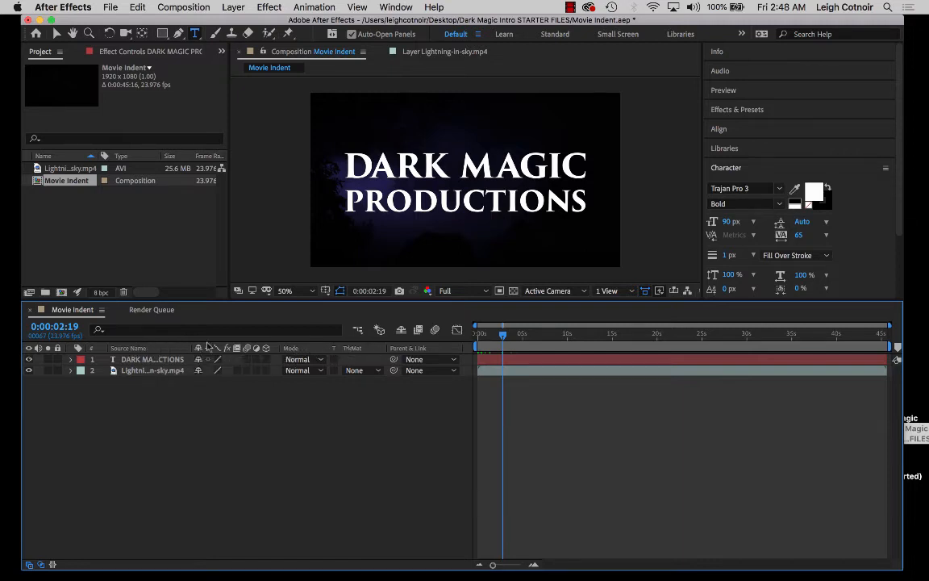
right_click(319, 350)
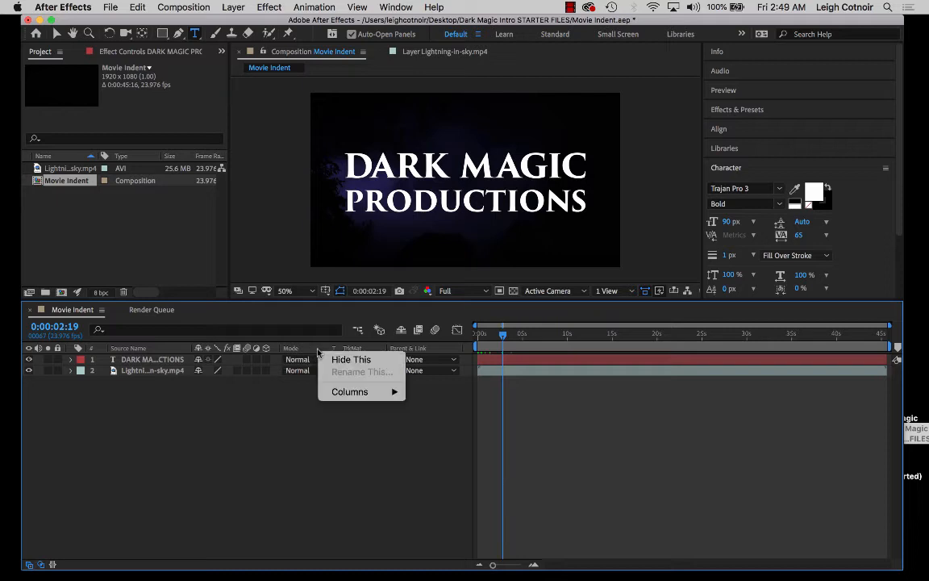
mouse_move(345, 395)
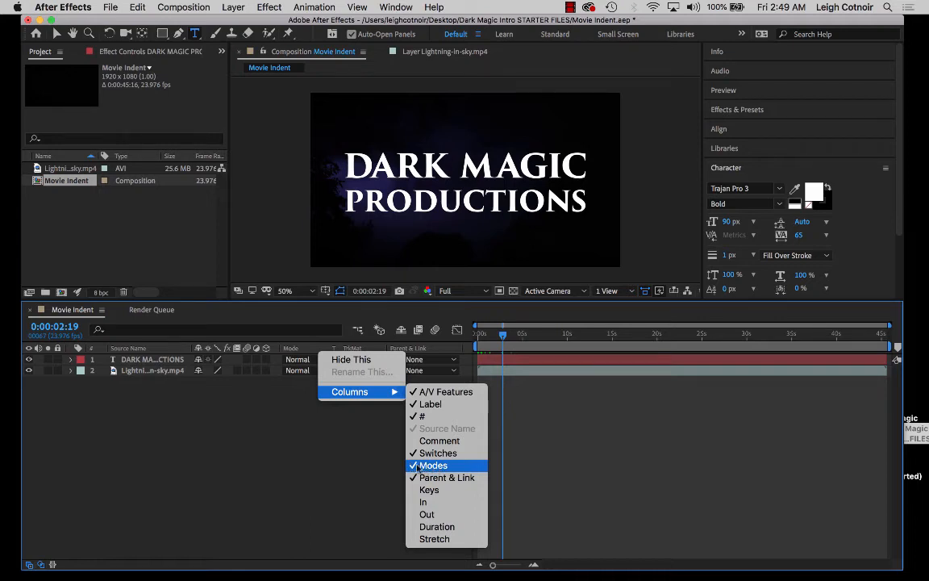
click(297, 393)
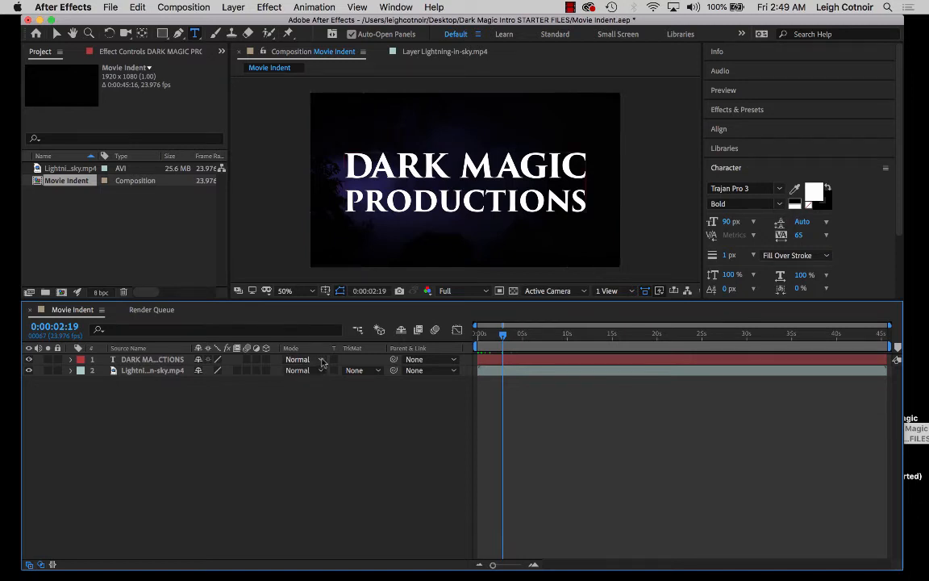
click(321, 361)
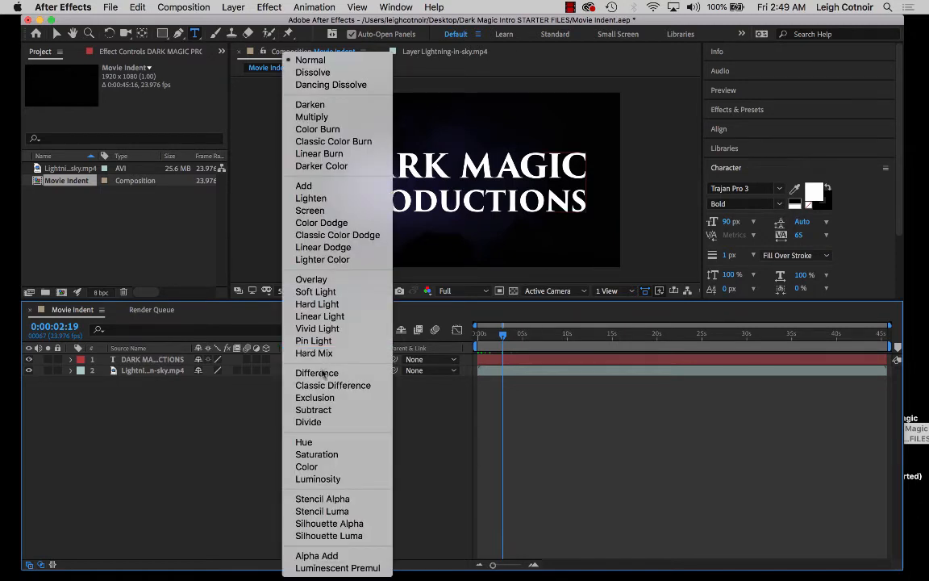
click(350, 500)
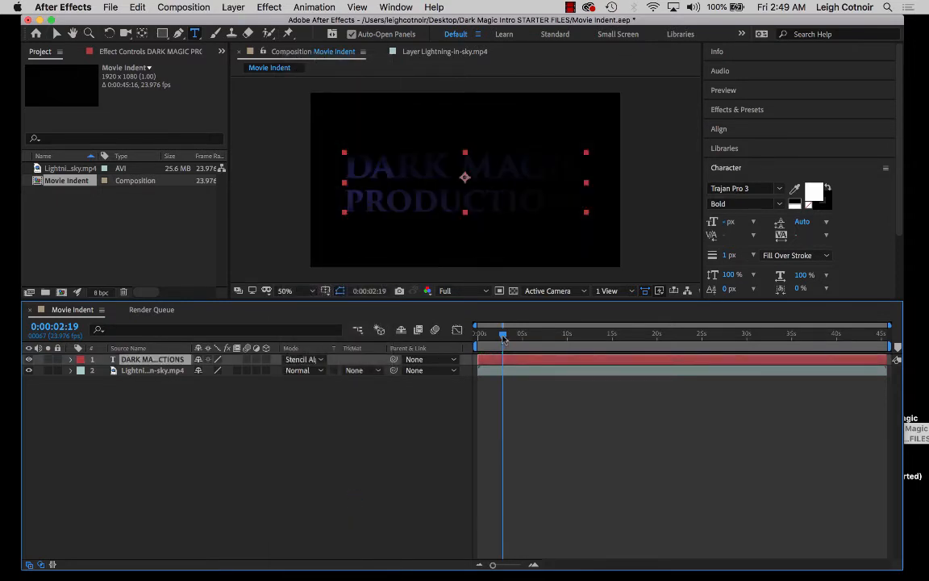
Scrub through roughly the first eight seconds to examine the lightning showing inside the title letters, and return to 0:00:00:00
drag(503, 338, 538, 339)
drag(555, 341, 550, 343)
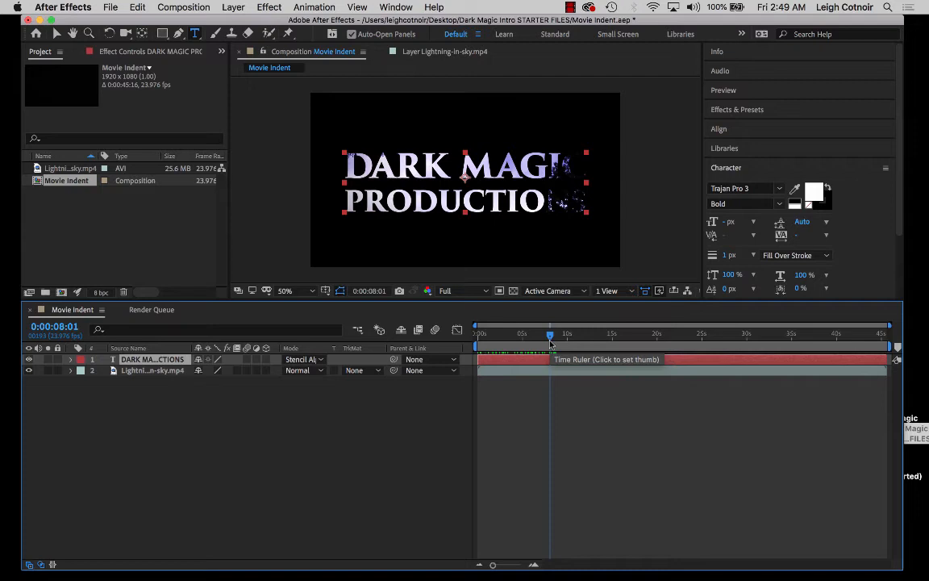
drag(551, 339, 466, 338)
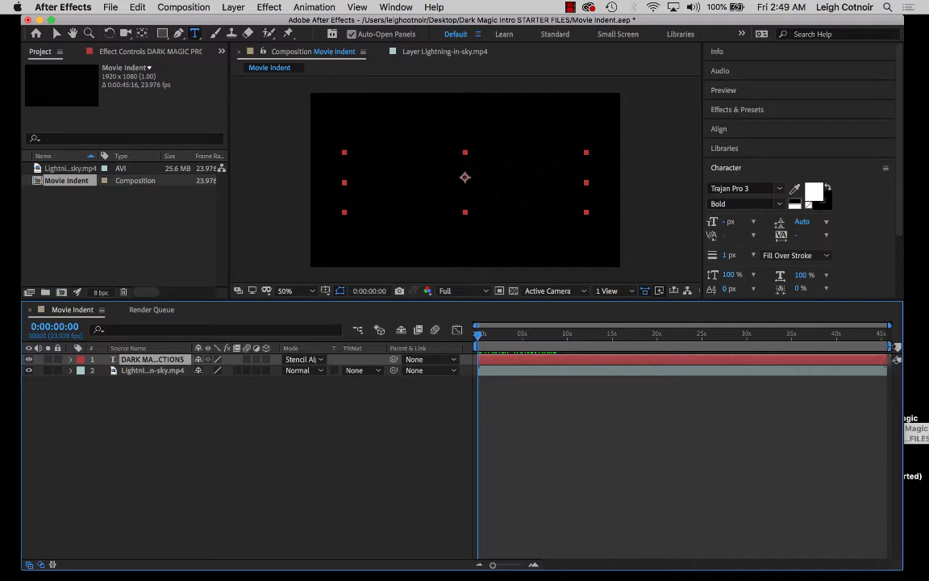
Shorten the work area to about the first 8.5 seconds and preview the stencilled title from the start
mouse_move(896, 355)
mouse_down()
mouse_move(549, 348)
mouse_move(515, 340)
mouse_move(557, 333)
mouse_up()
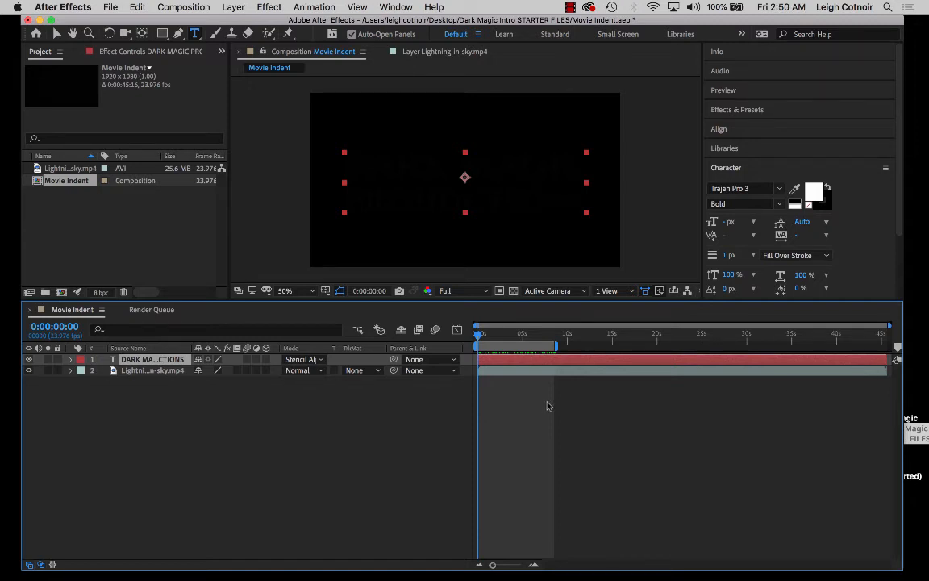
drag(479, 336, 487, 335)
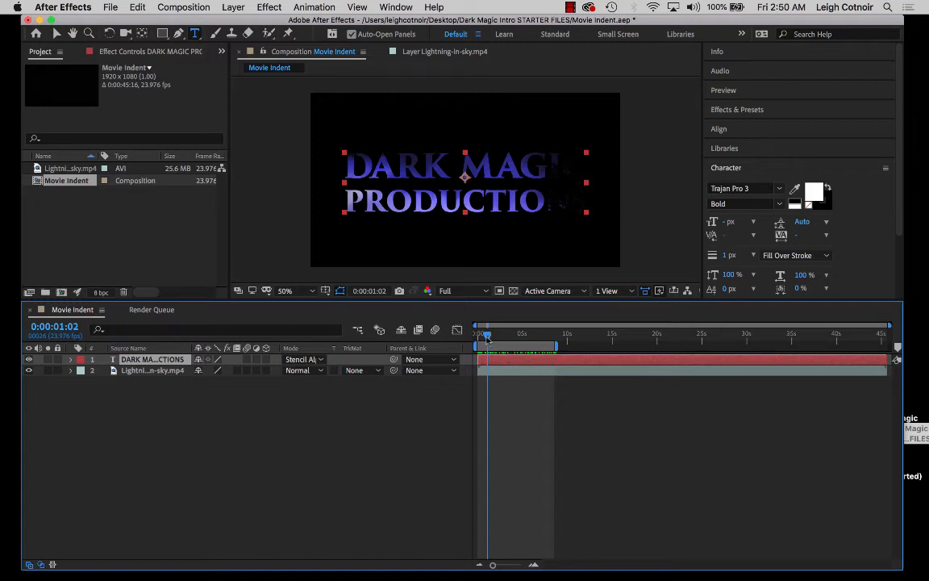
mouse_move(487, 338)
mouse_down()
mouse_move(507, 337)
mouse_move(474, 342)
mouse_up()
key(space)
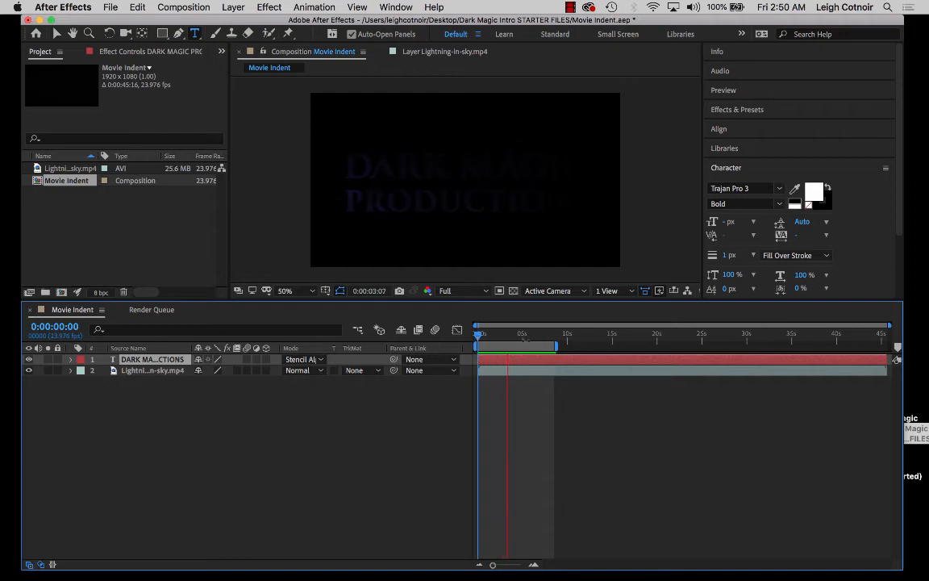
key(space)
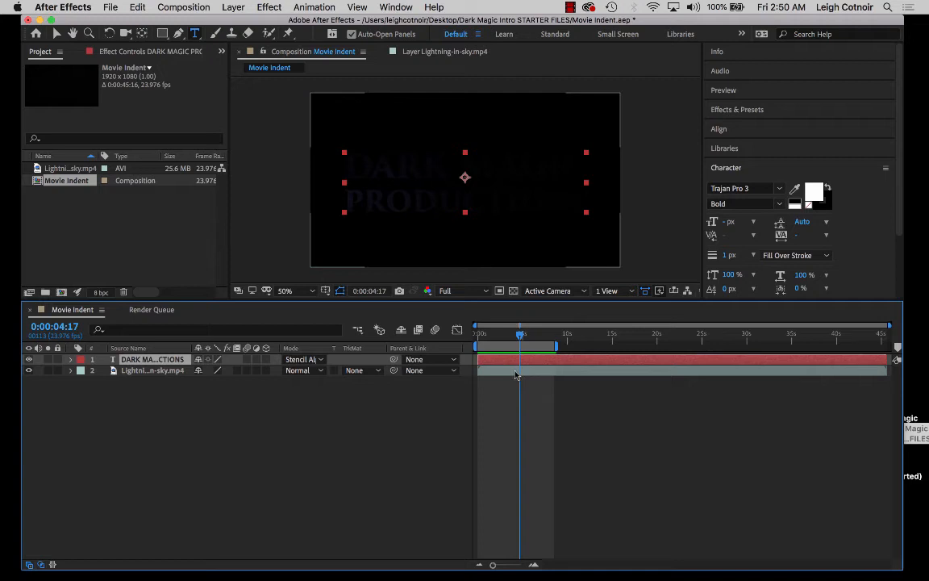
drag(522, 334, 475, 339)
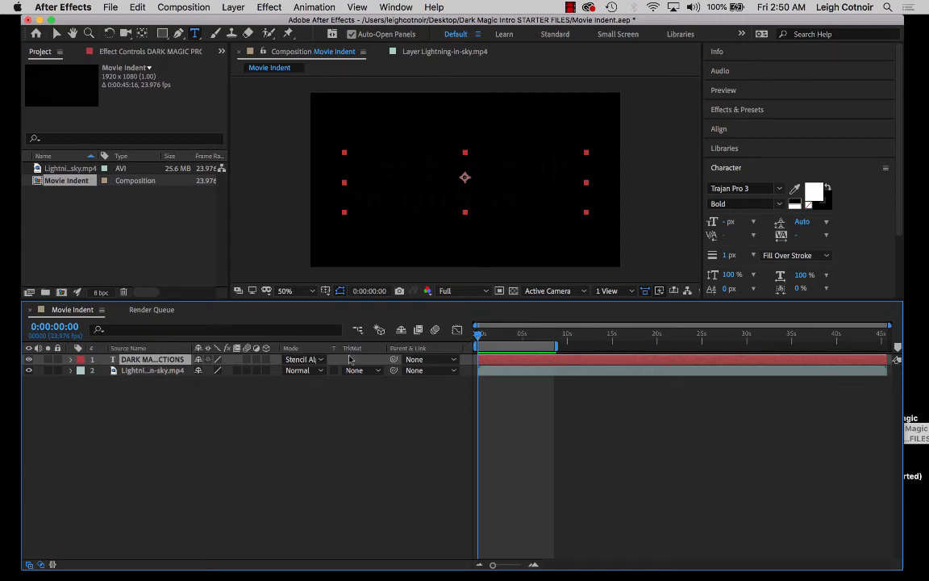
Find the Brightness & Contrast effect and apply it to the Lightning-in-sky.mp4 layer
click(151, 371)
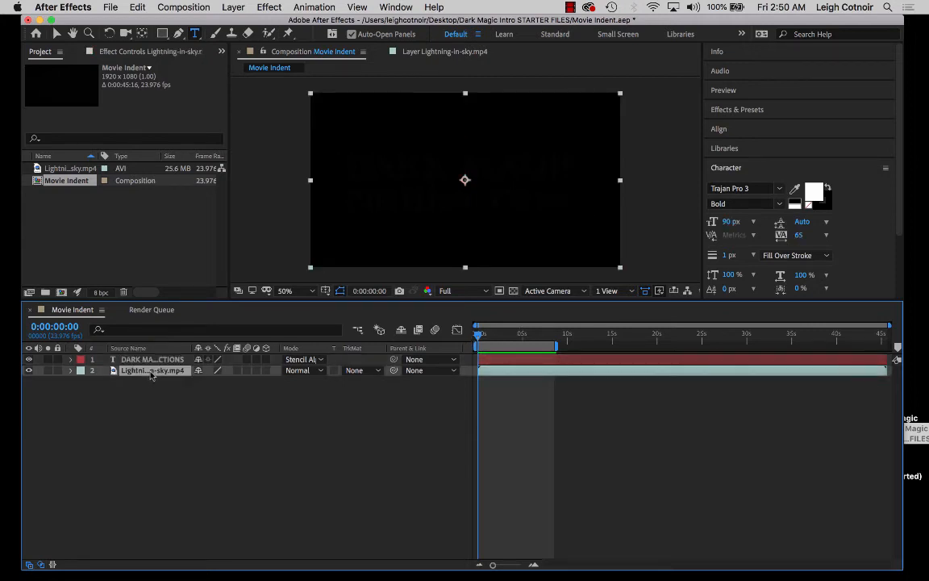
click(71, 371)
click(738, 110)
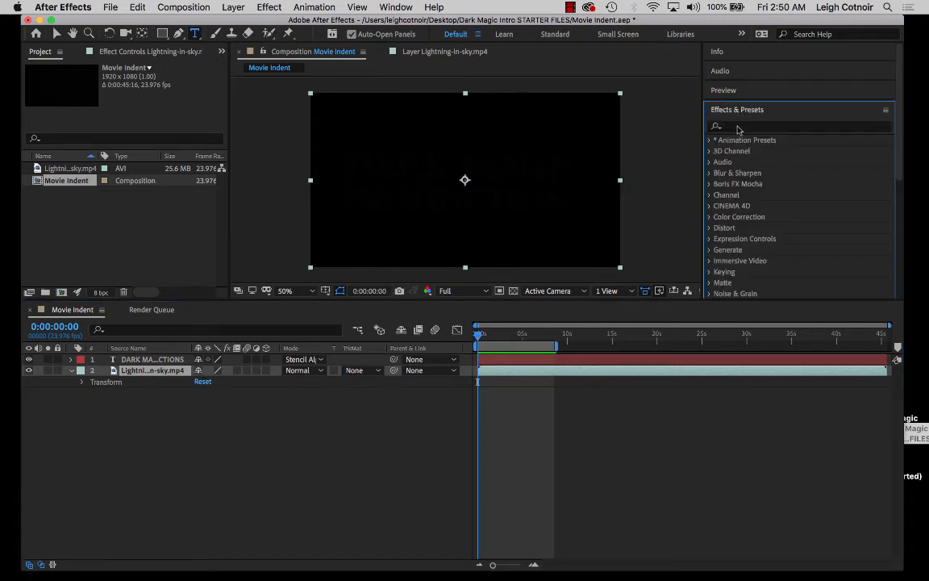
click(737, 125)
text(bright)
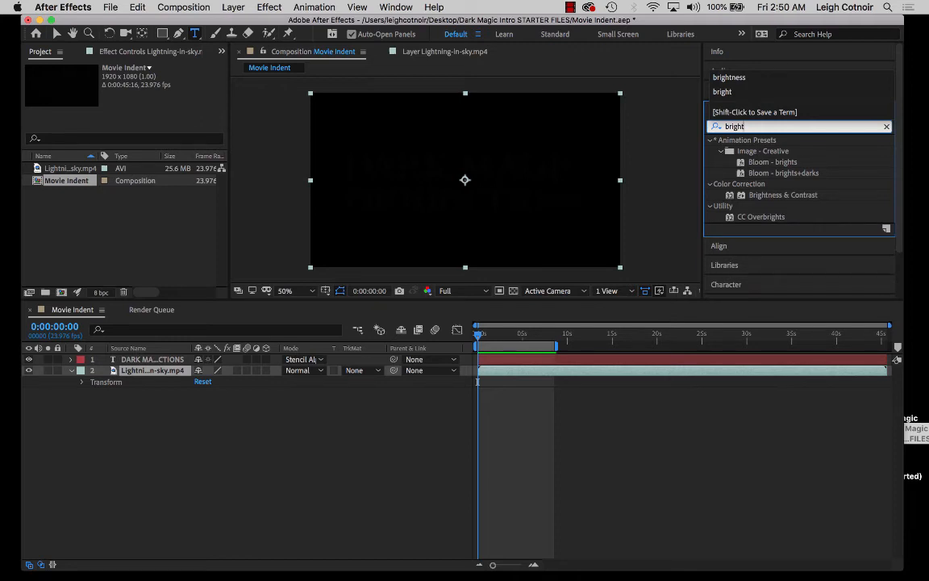
click(754, 196)
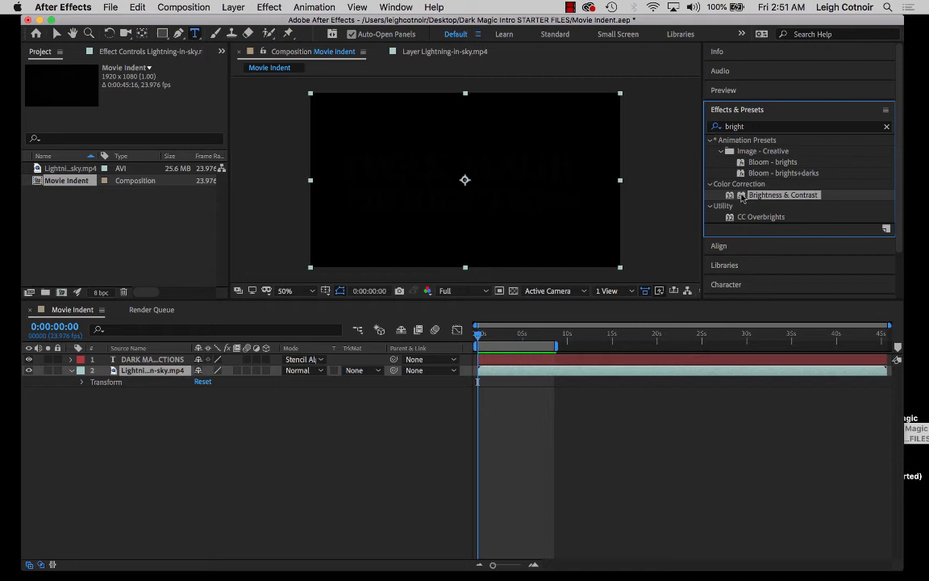
drag(742, 199, 160, 374)
key(v)
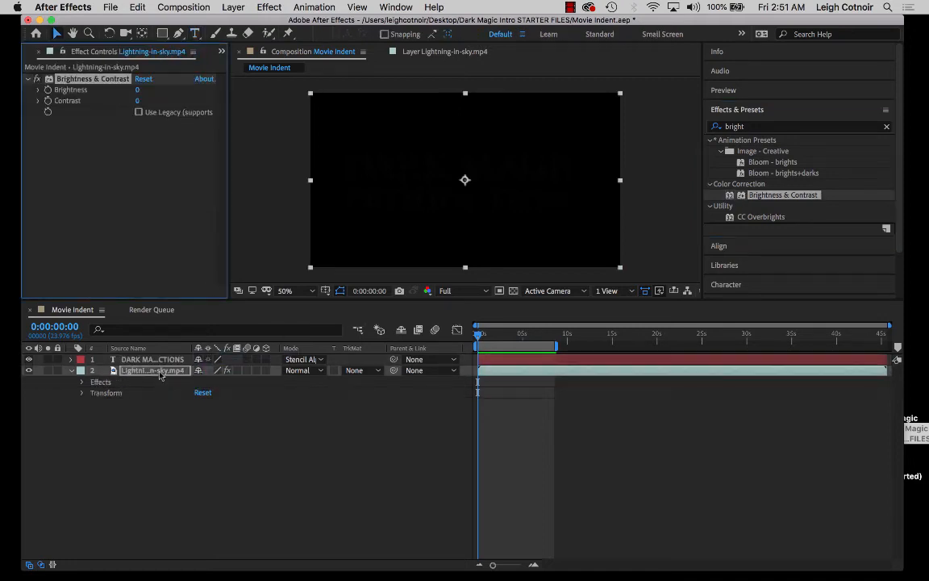
Set the lightning layer's Brightness to 150 in its Brightness & Contrast effect, judging it at frame 0:00:00:01
click(90, 382)
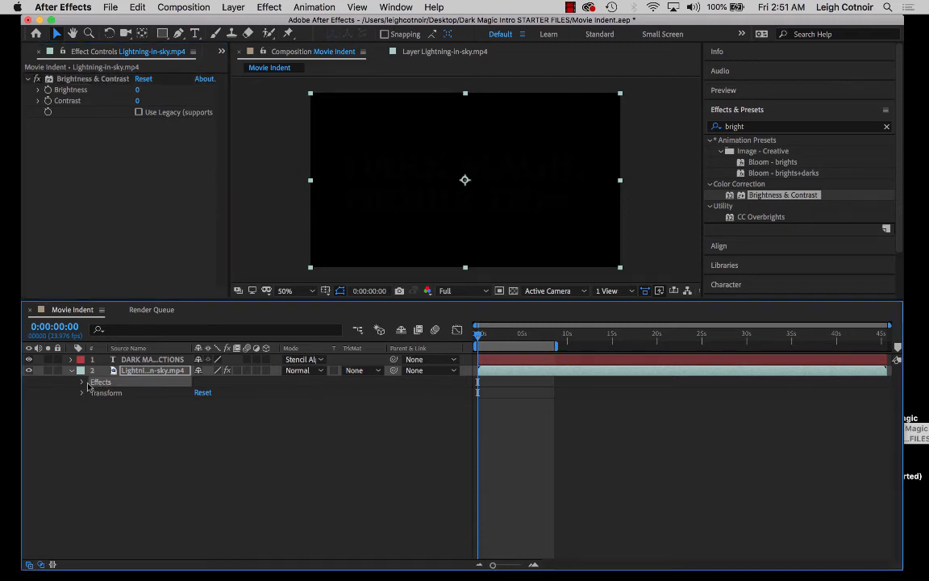
click(82, 383)
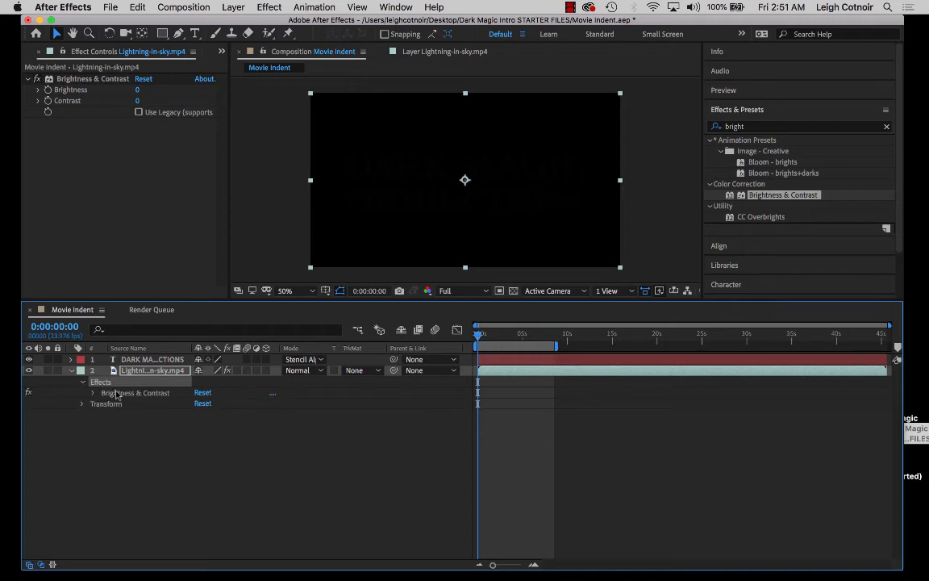
click(93, 393)
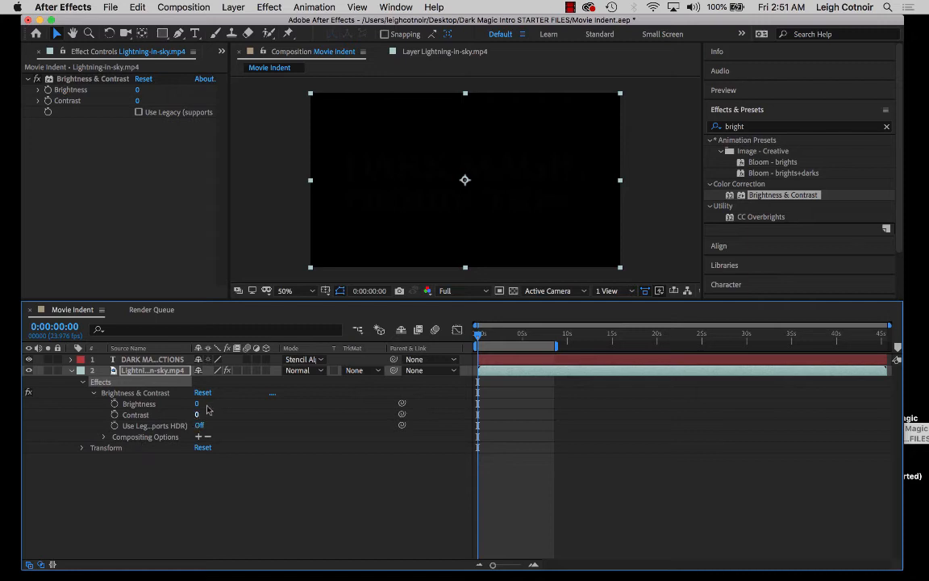
drag(478, 336, 464, 340)
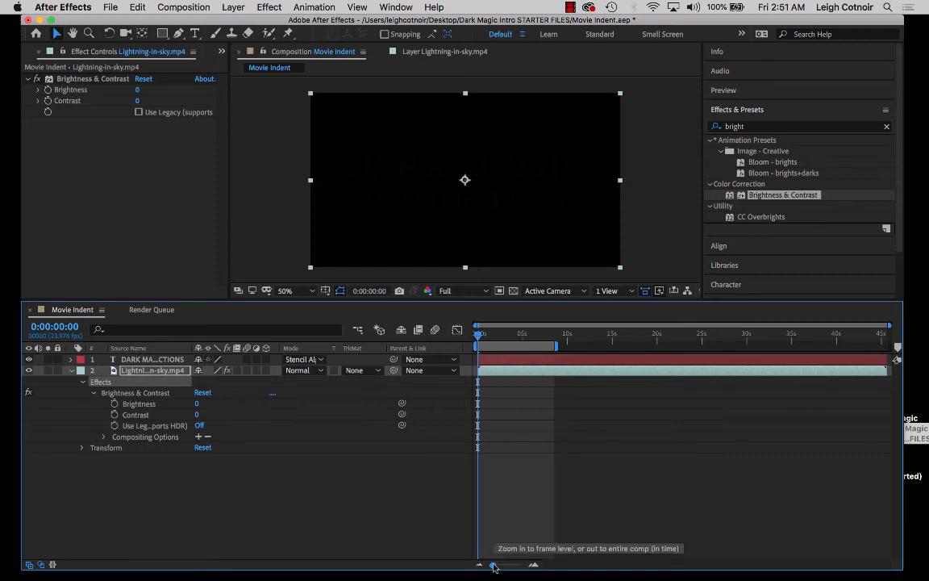
drag(493, 564, 523, 565)
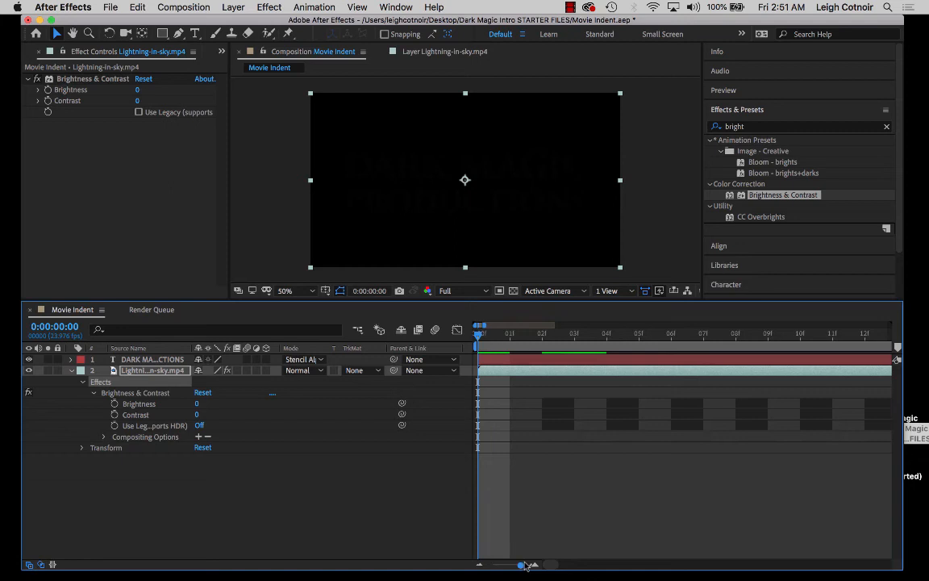
click(507, 336)
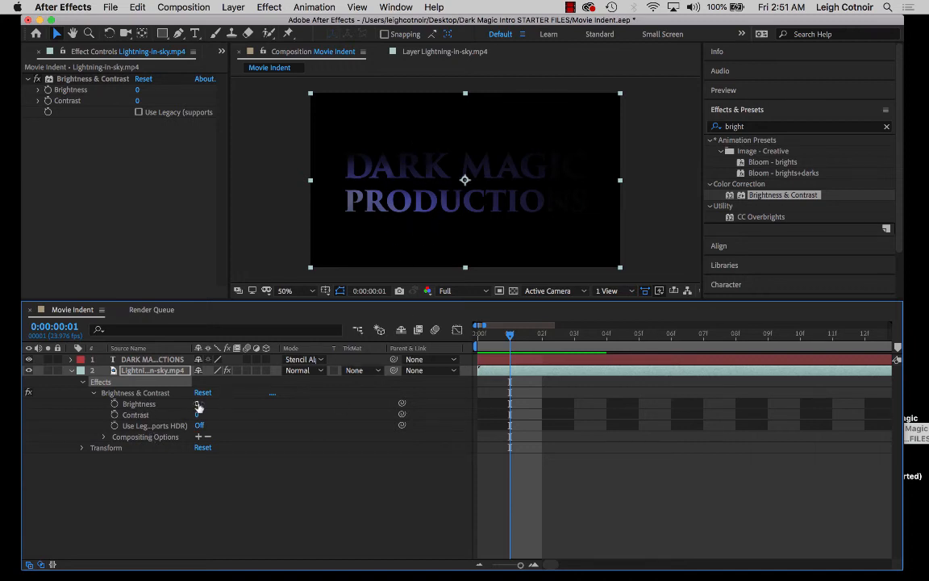
drag(196, 403, 356, 403)
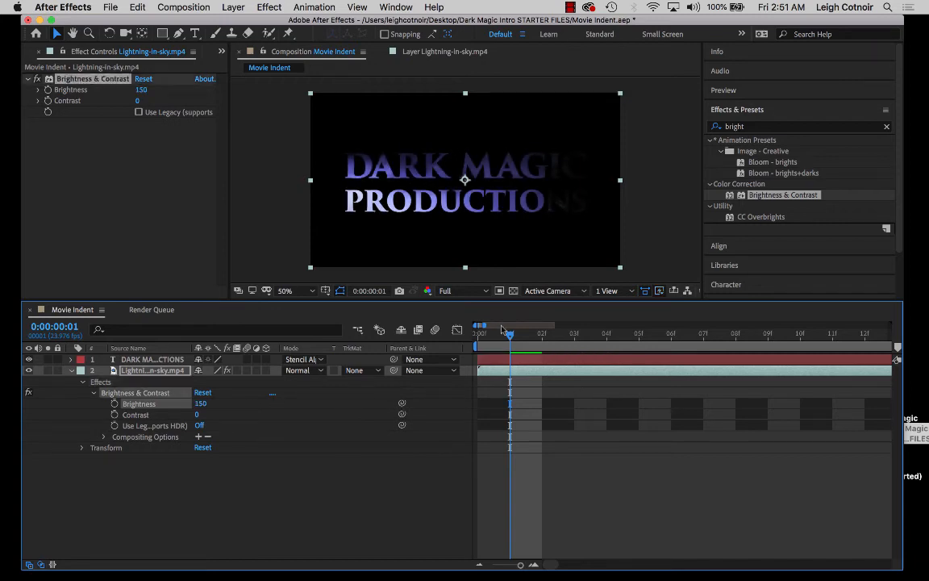
Check the brightened title at 0:00:00:03 and preview the work area from the first frame
drag(510, 335, 586, 346)
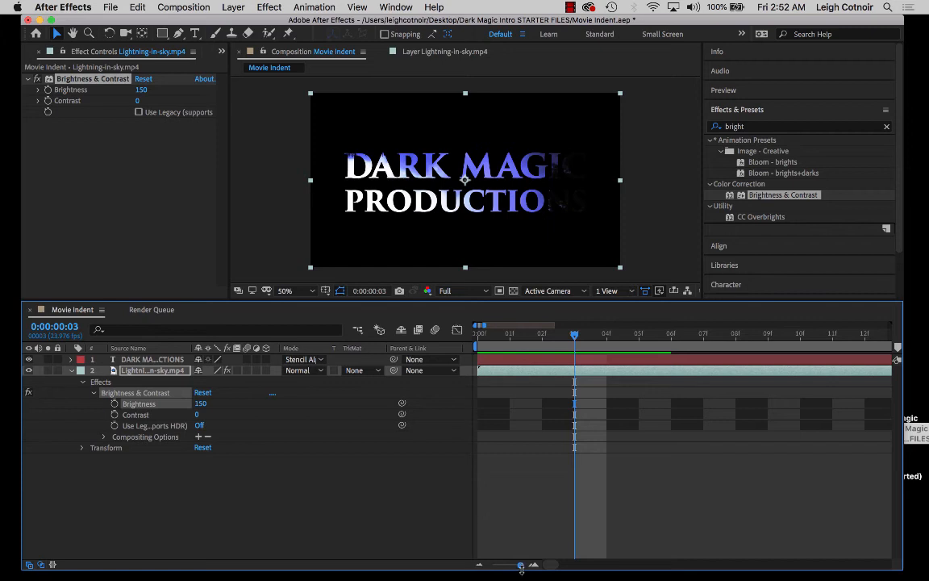
drag(521, 567, 499, 565)
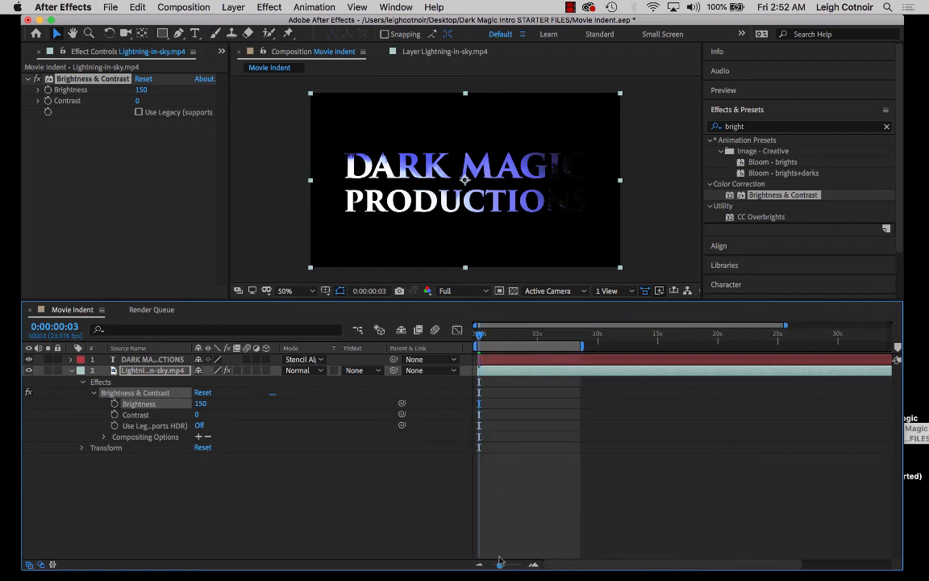
mouse_move(478, 335)
mouse_down()
mouse_move(536, 336)
mouse_move(474, 337)
mouse_up()
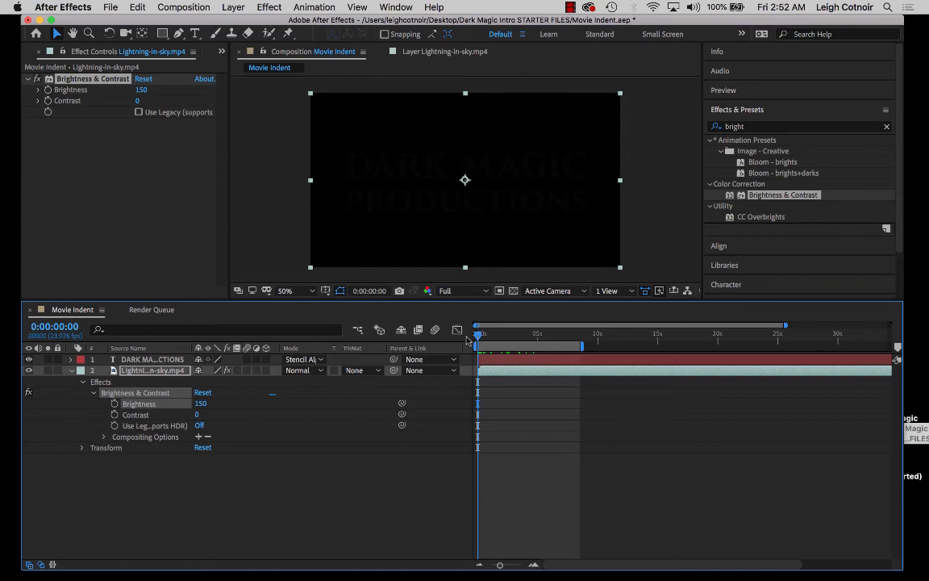
key(space)
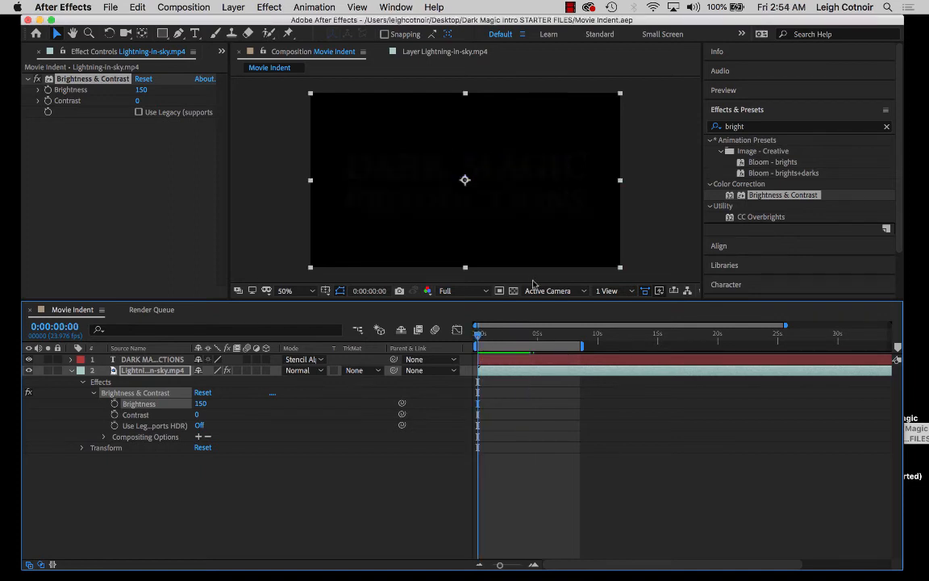
Examine the title's opening second frame by frame and return to 0:00:00:00 with the timeline at frame level
click(497, 334)
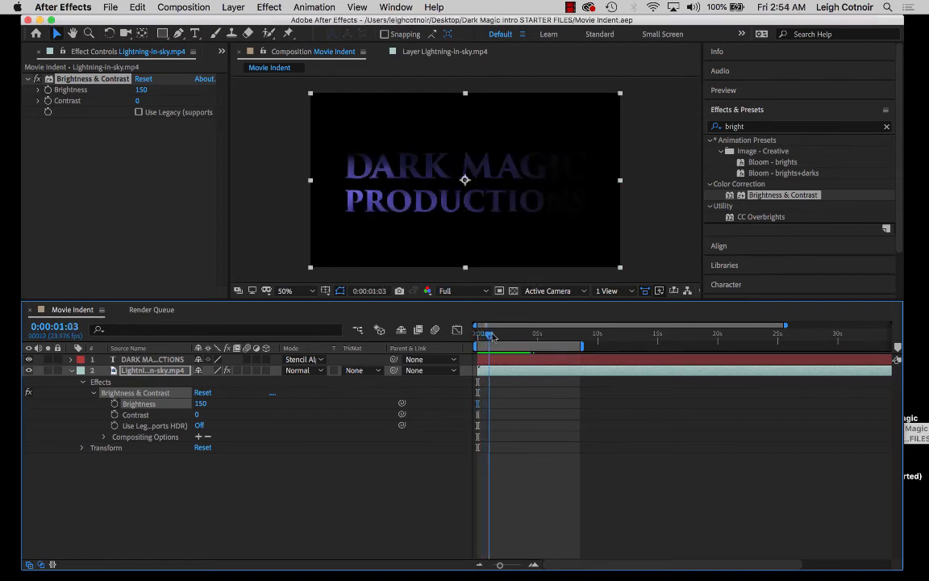
mouse_move(496, 333)
mouse_down()
mouse_move(482, 336)
mouse_move(518, 340)
mouse_move(467, 347)
mouse_move(483, 342)
mouse_up()
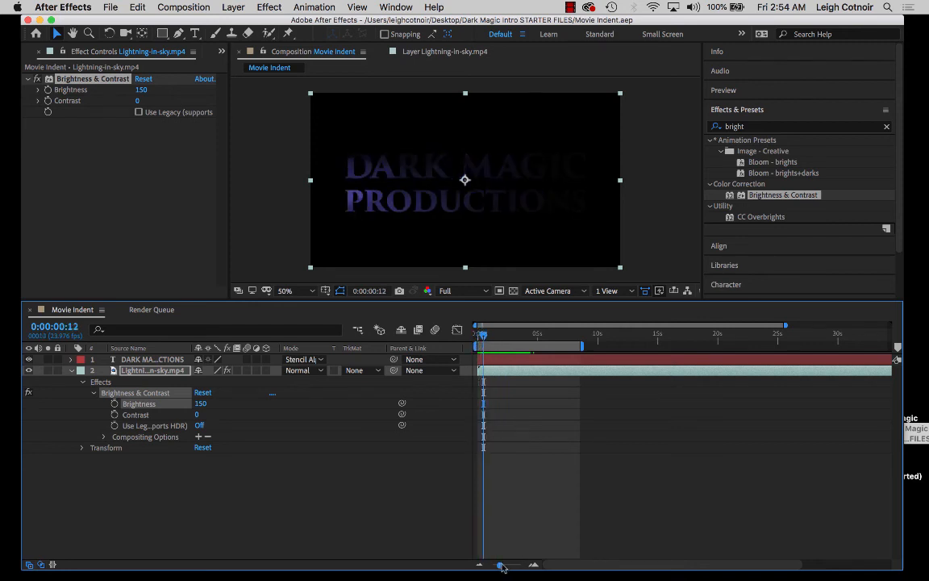
drag(501, 566, 539, 566)
drag(682, 337, 512, 367)
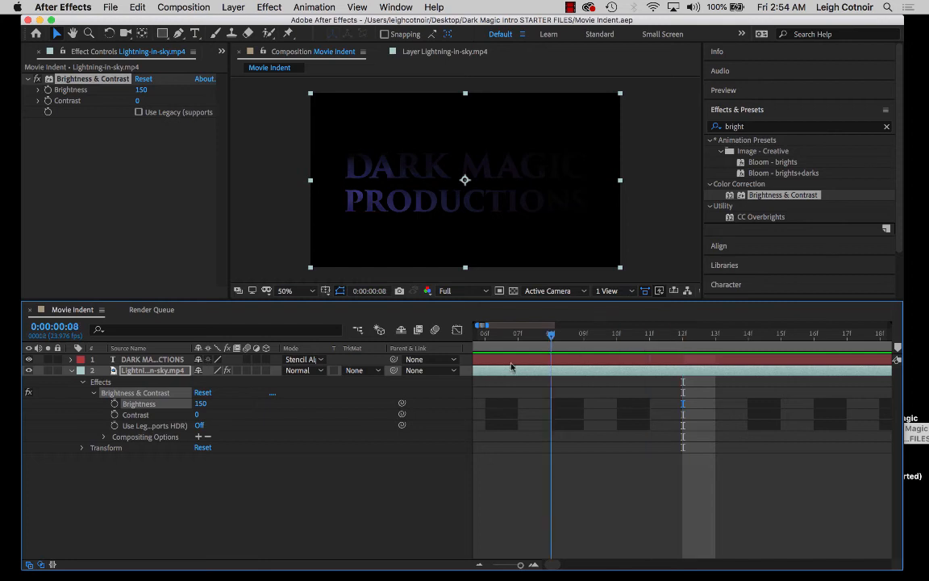
key(Home)
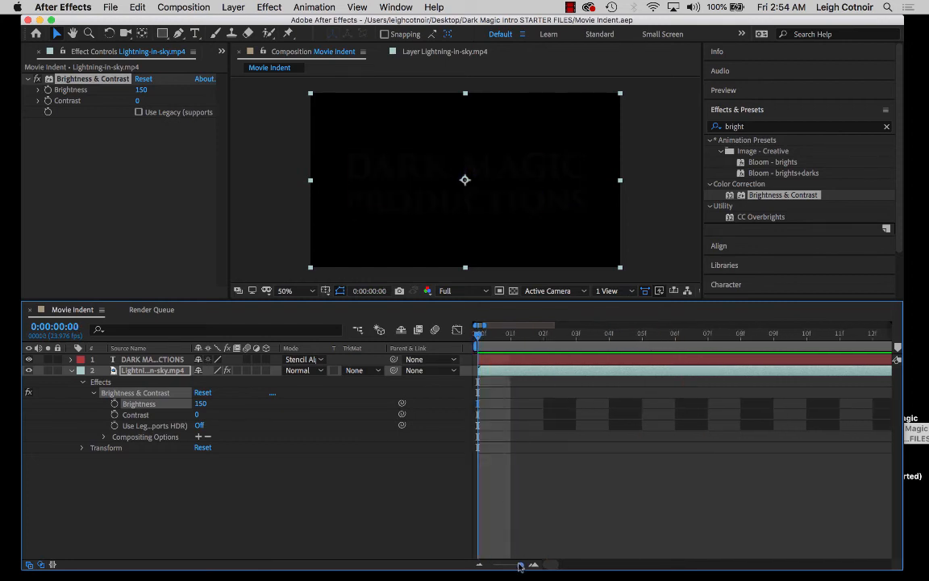
drag(520, 567, 493, 567)
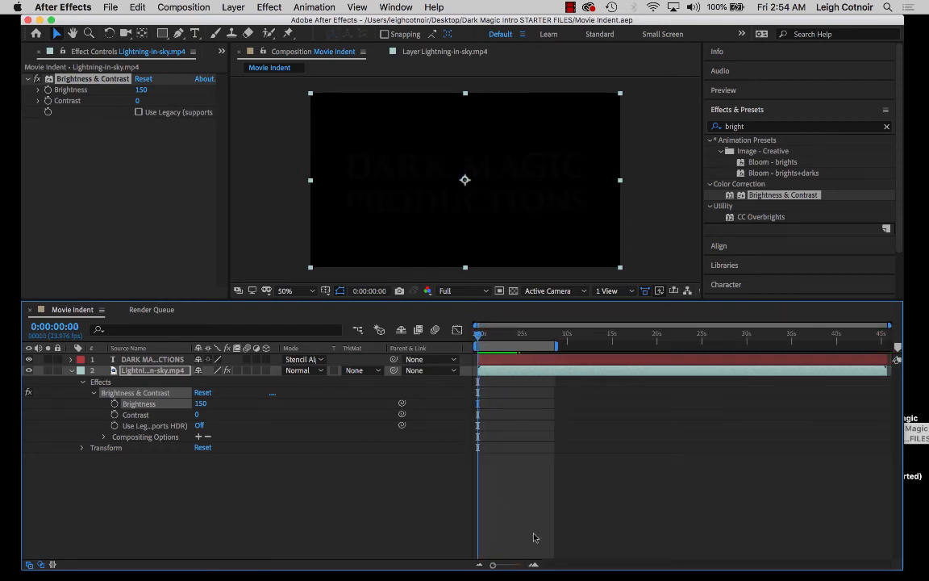
drag(493, 564, 527, 567)
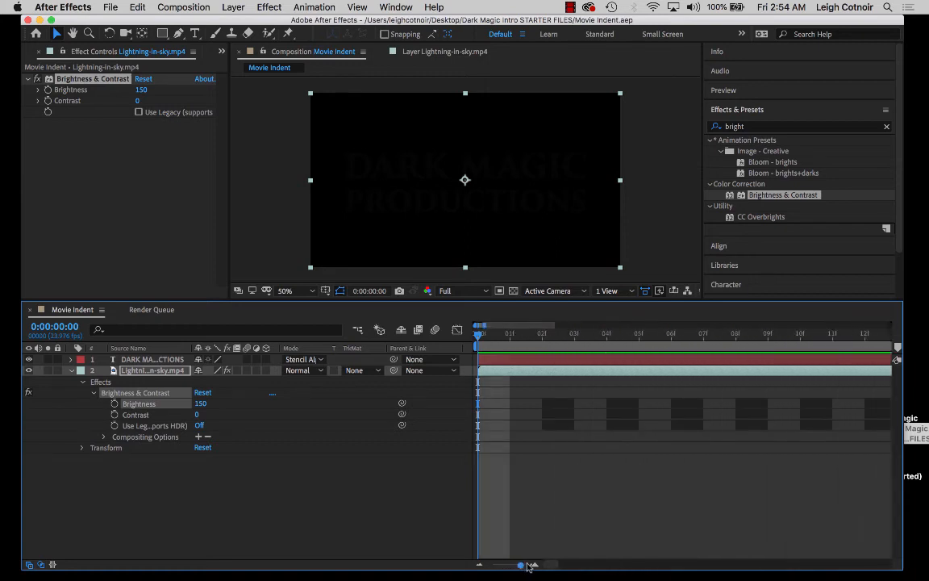
Go to frame 0:00:00:01, find the Color Balance effect and apply it to the Lightning-in-sky.mp4 layer
click(507, 337)
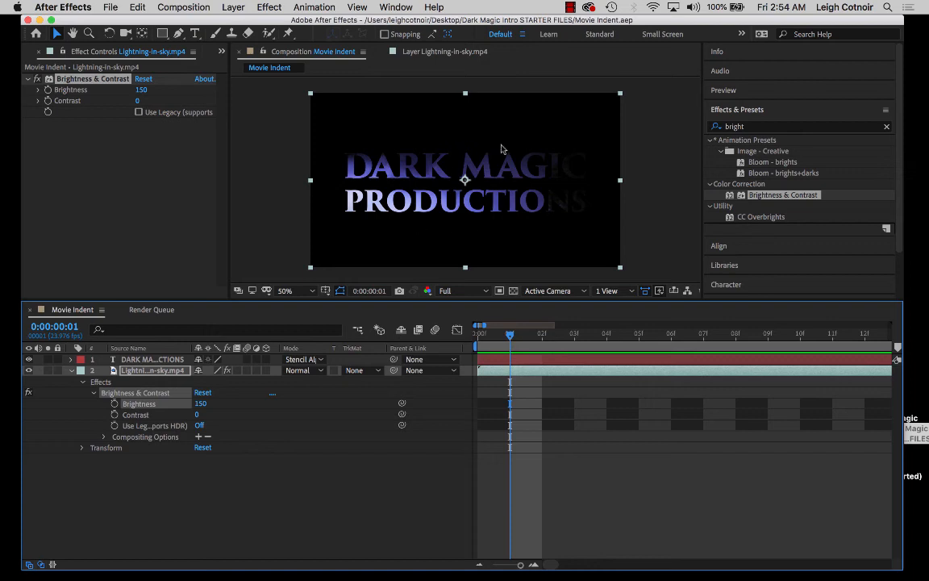
click(756, 127)
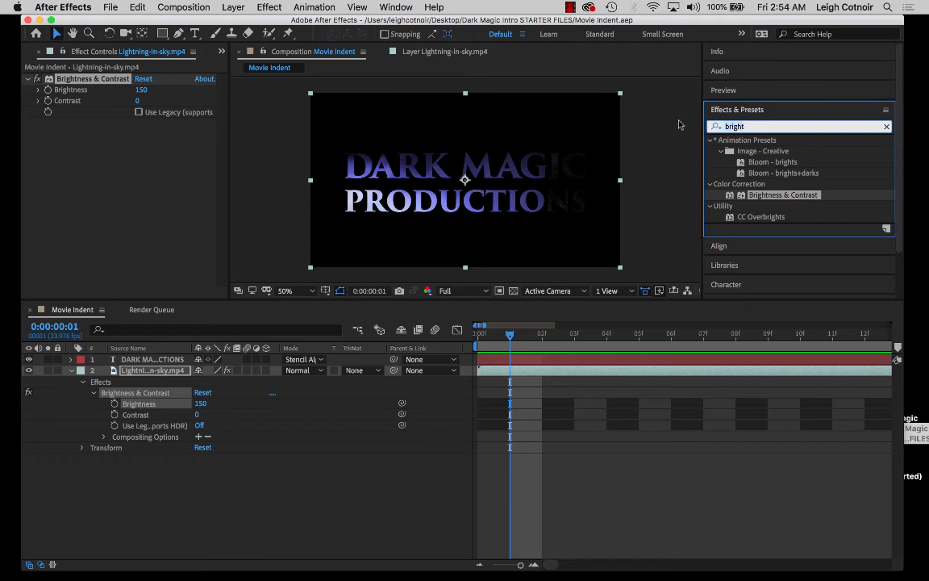
text(color)
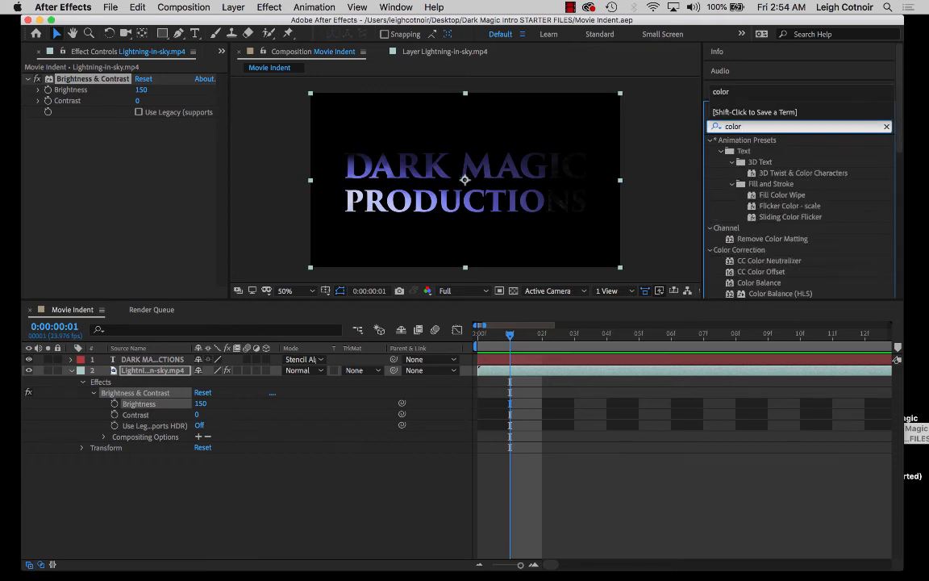
text( bala)
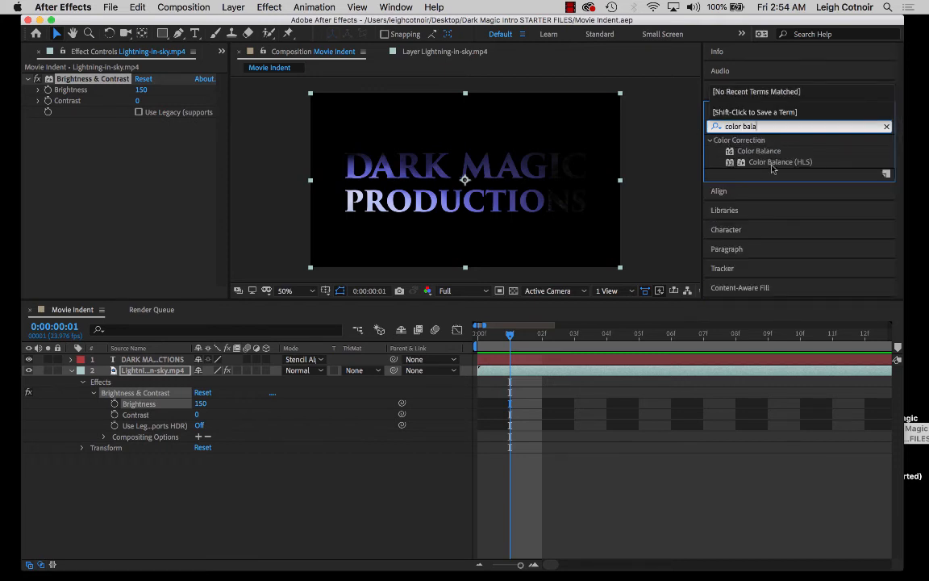
click(731, 150)
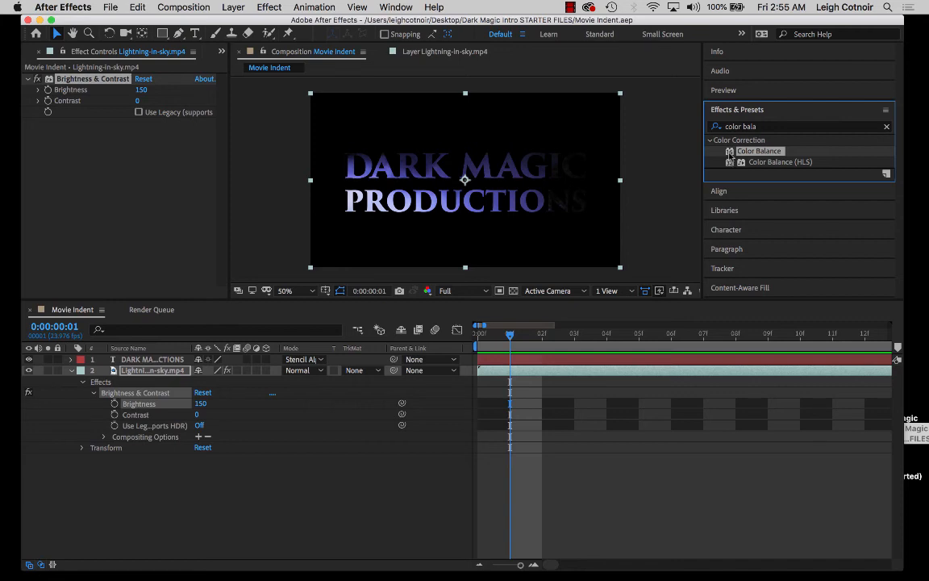
drag(730, 152, 162, 376)
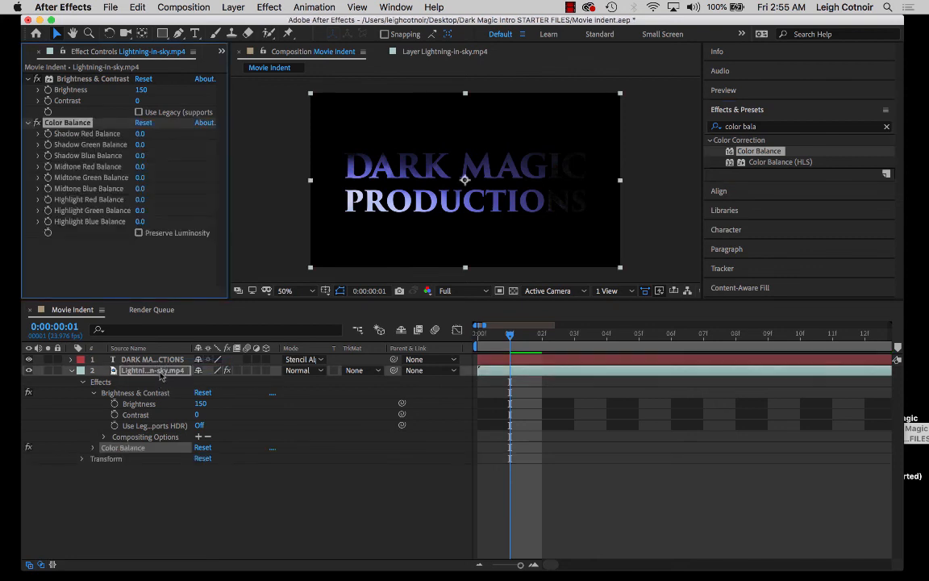
Expand the Color Balance properties in the timeline and widen the Source Name column to show the full property names
click(93, 448)
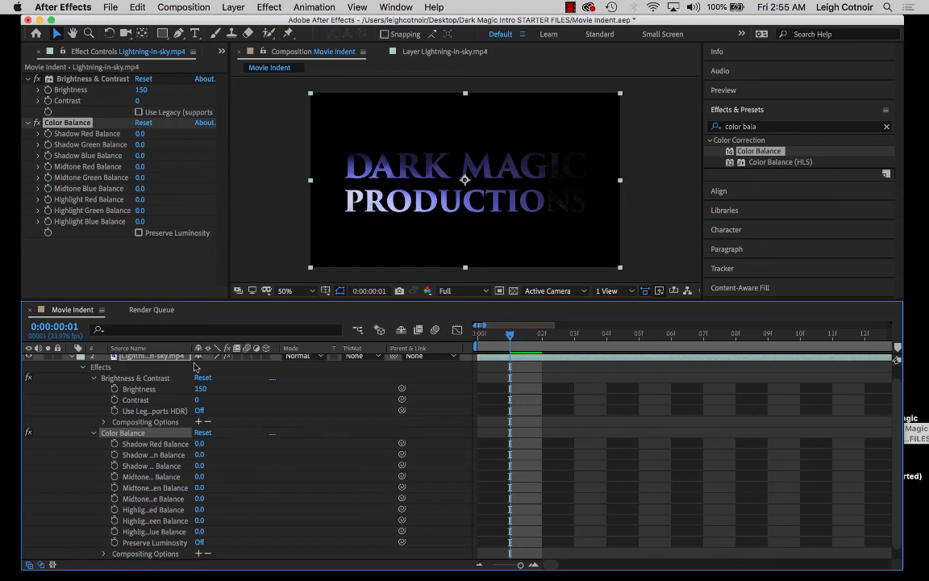
drag(190, 348, 230, 352)
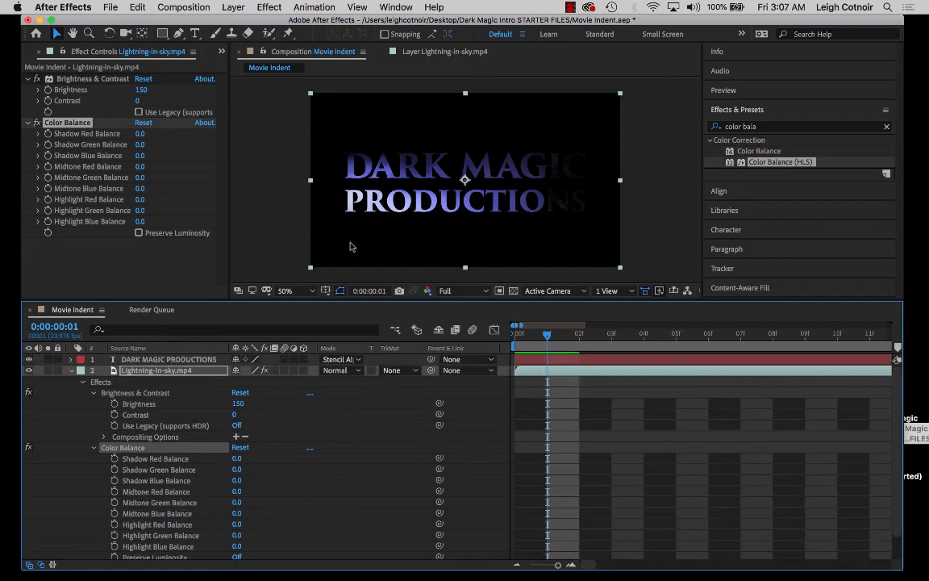
mouse_move(546, 335)
mouse_down()
mouse_move(637, 339)
mouse_move(552, 350)
mouse_up()
click(179, 506)
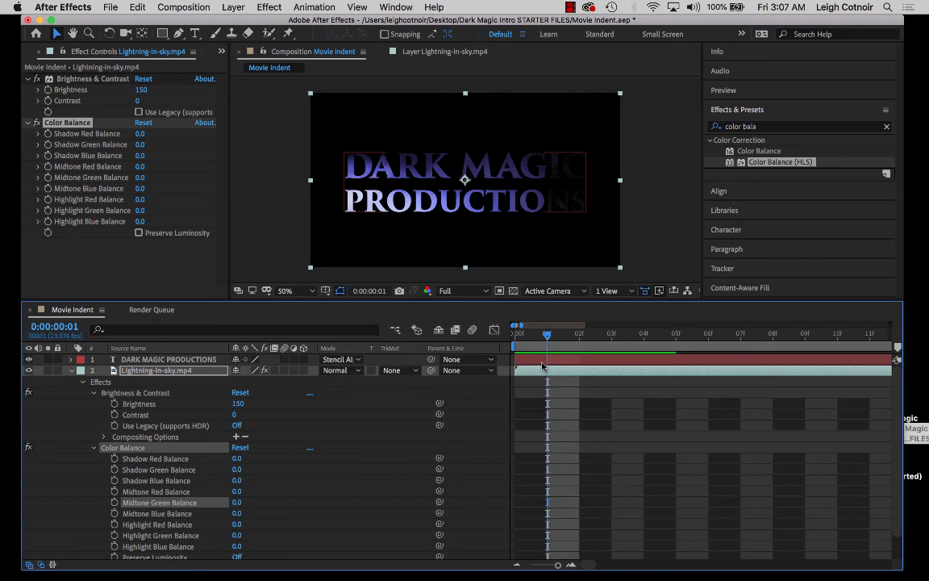
Hide the DARK MAGIC PRODUCTIONS layer and set the lightning layer's Midtone Green Balance to 48
click(29, 361)
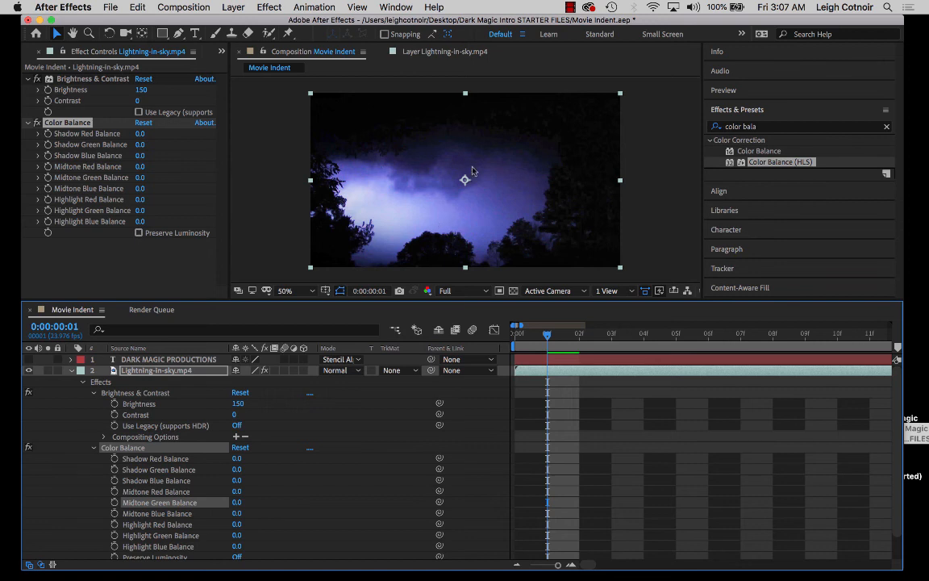
click(138, 504)
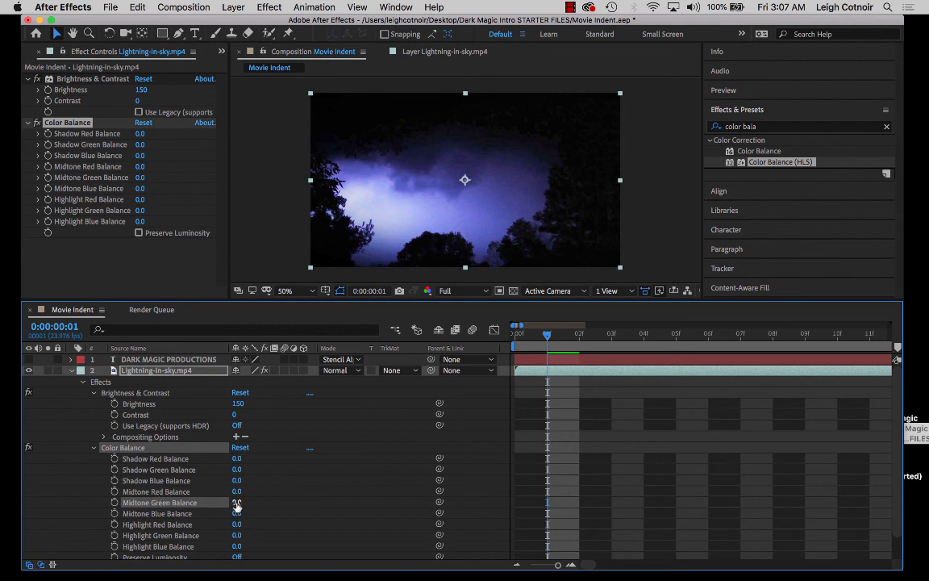
drag(235, 503, 262, 502)
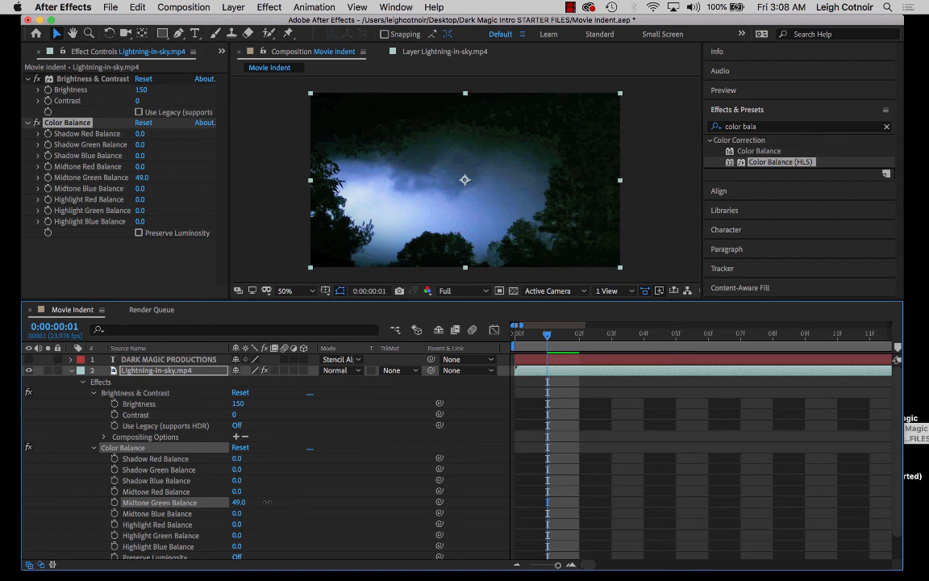
drag(266, 502, 268, 506)
Set the lightning layer's Shadow Blue Balance to 19, judging the tint on the footage
click(175, 481)
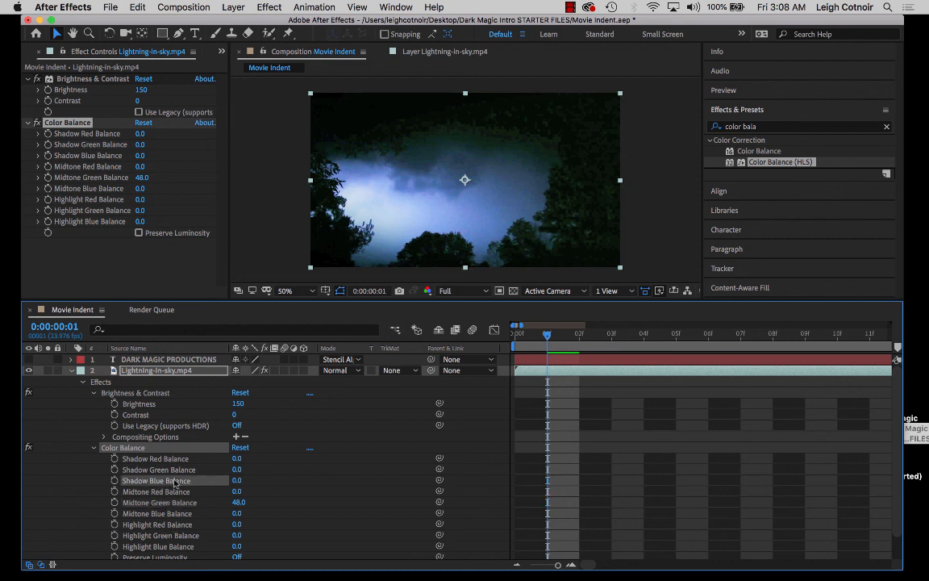
click(237, 480)
text(26)
key(Return)
drag(254, 479, 275, 473)
mouse_move(275, 474)
mouse_down()
mouse_move(238, 478)
mouse_move(258, 473)
mouse_up()
drag(257, 474, 273, 476)
Try a Highlight Red Balance of -21 on the lightning layer and reset it to 0
scroll(184, 546, down, 1)
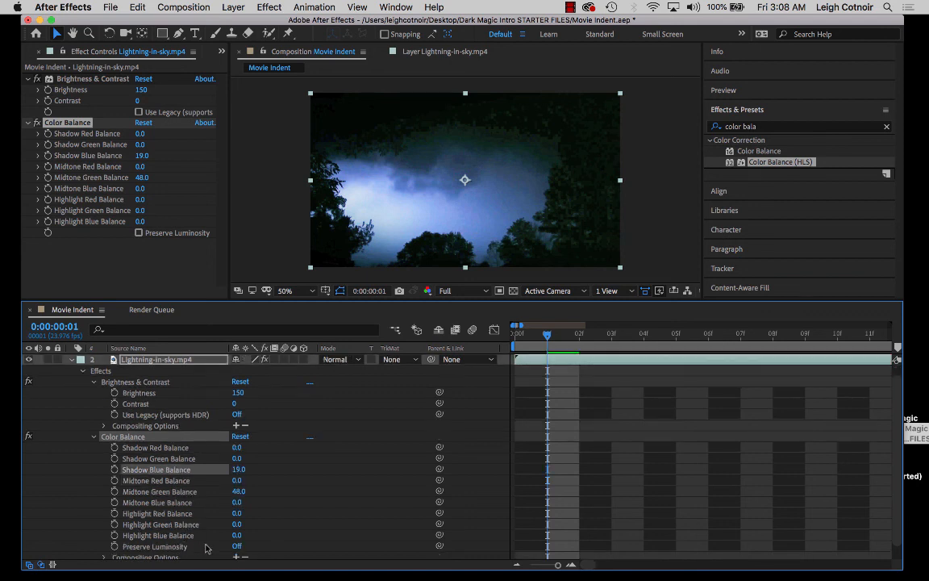
mouse_move(239, 514)
mouse_down()
mouse_move(320, 512)
mouse_move(243, 516)
mouse_up()
click(241, 513)
text(0)
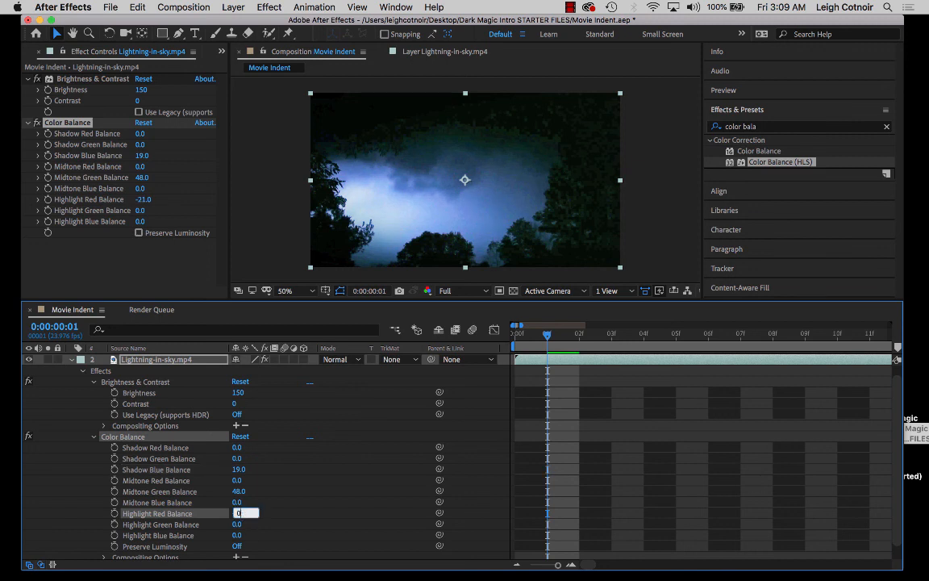
click(283, 514)
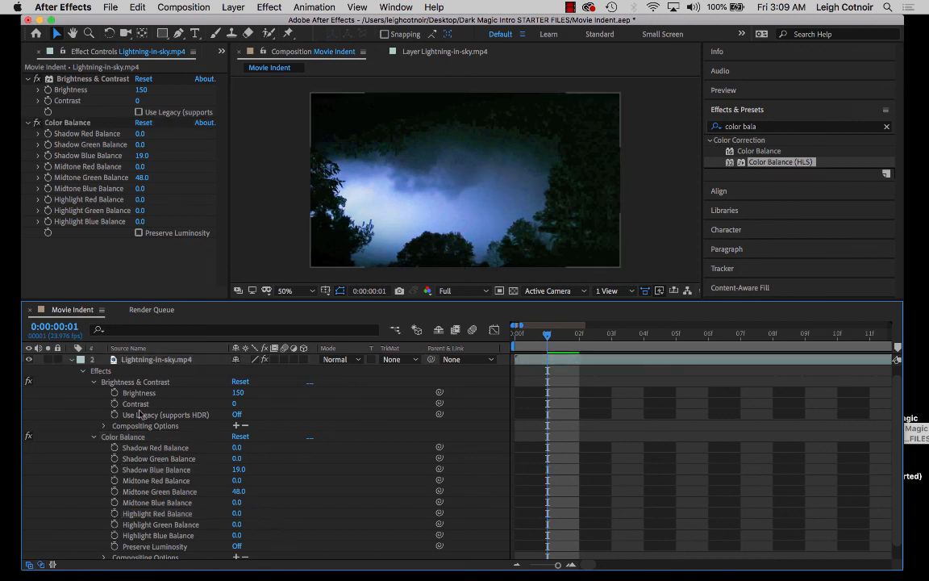
Show the DARK MAGIC PRODUCTIONS layer again and compare the title with the Color Balance effect off and on
scroll(59, 359, up, 1)
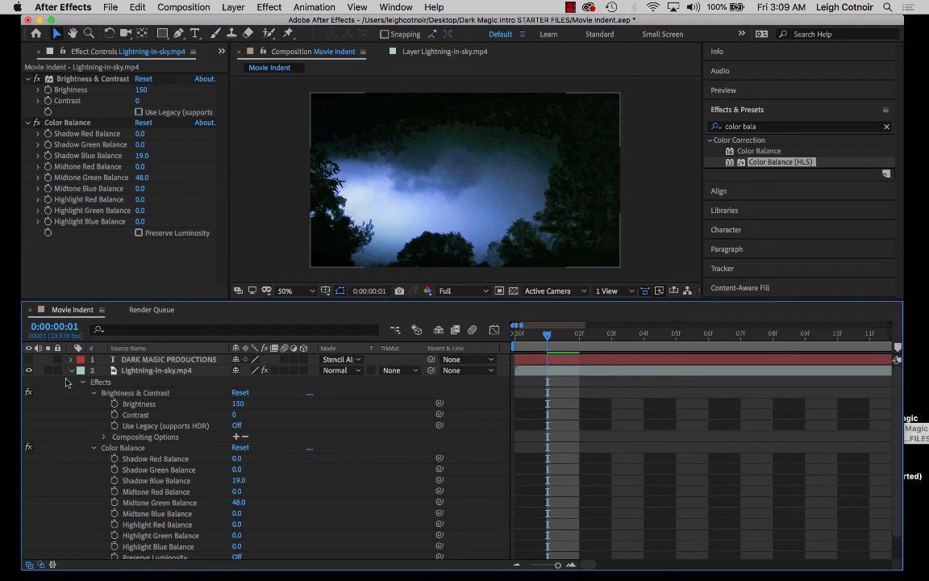
click(28, 360)
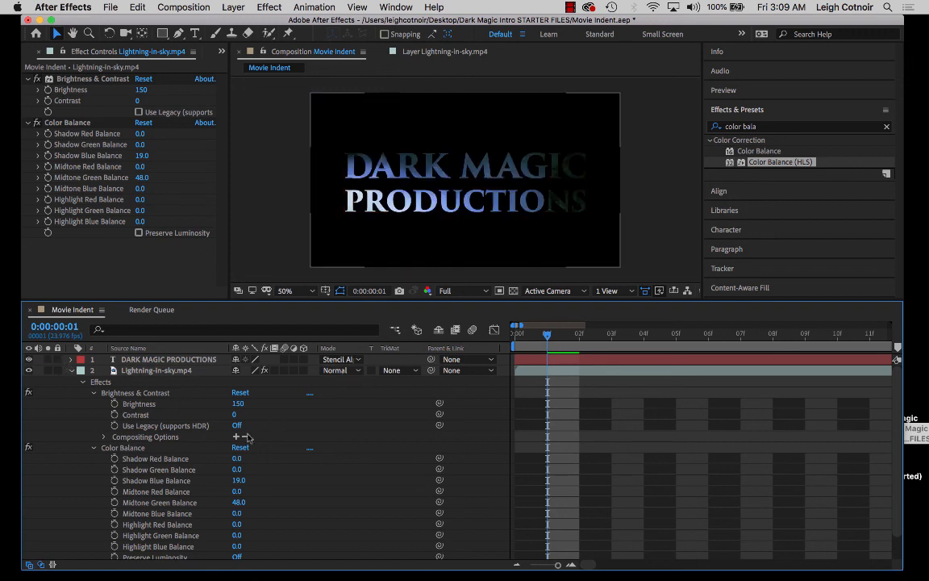
click(92, 449)
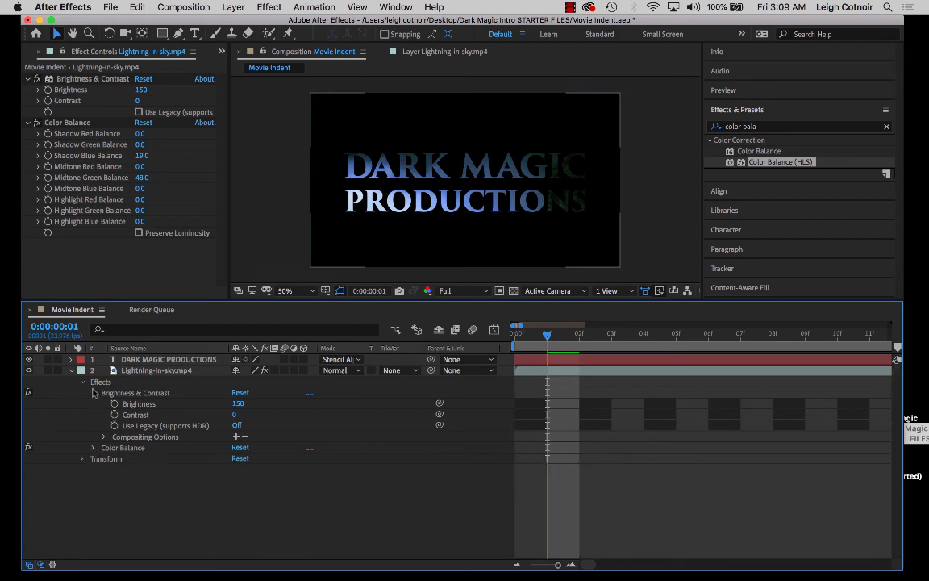
click(92, 447)
click(29, 433)
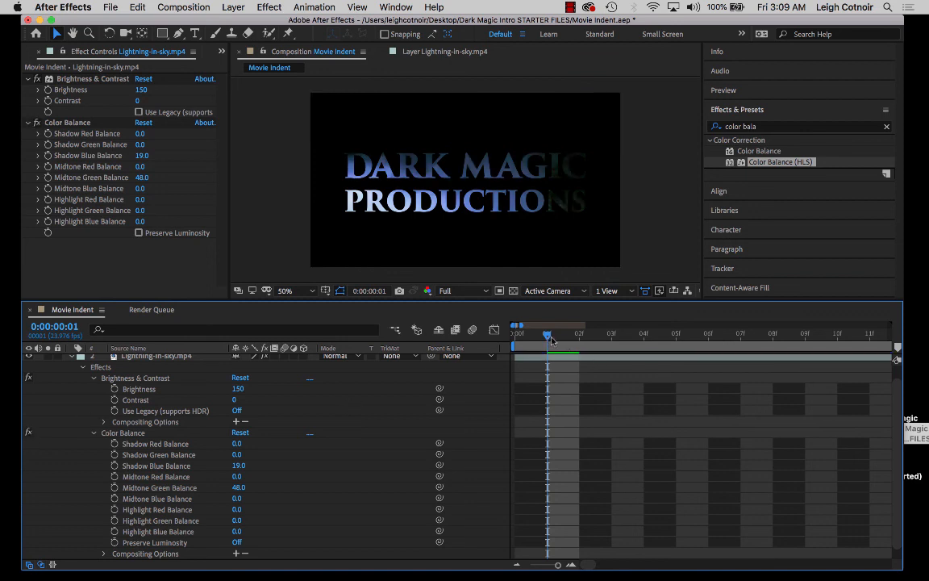
Compare the tinted title at frames 0:00:00:02 and 0:00:00:01, collapsing the lightning layer's Effects group
mouse_move(551, 339)
mouse_down()
mouse_move(637, 338)
mouse_move(512, 337)
mouse_move(567, 336)
mouse_up()
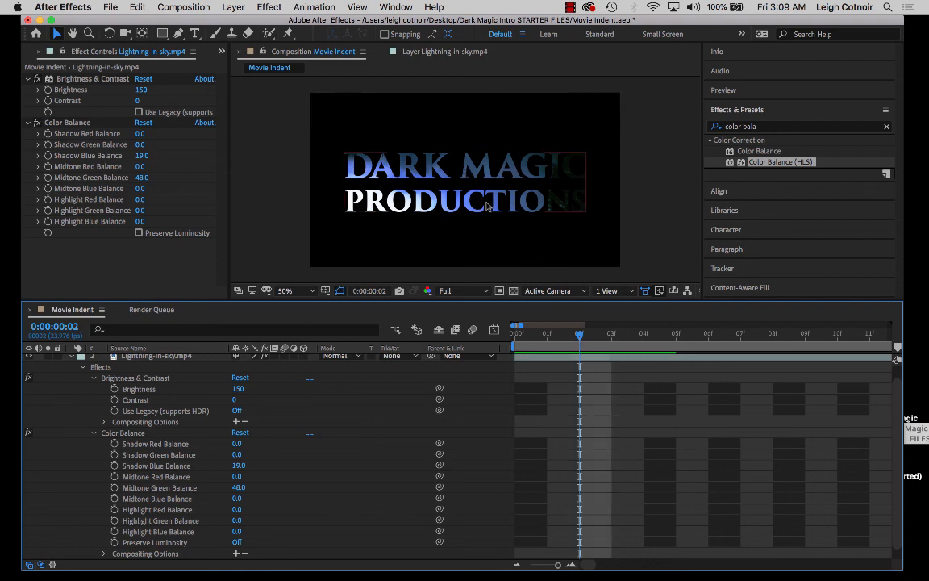
click(83, 367)
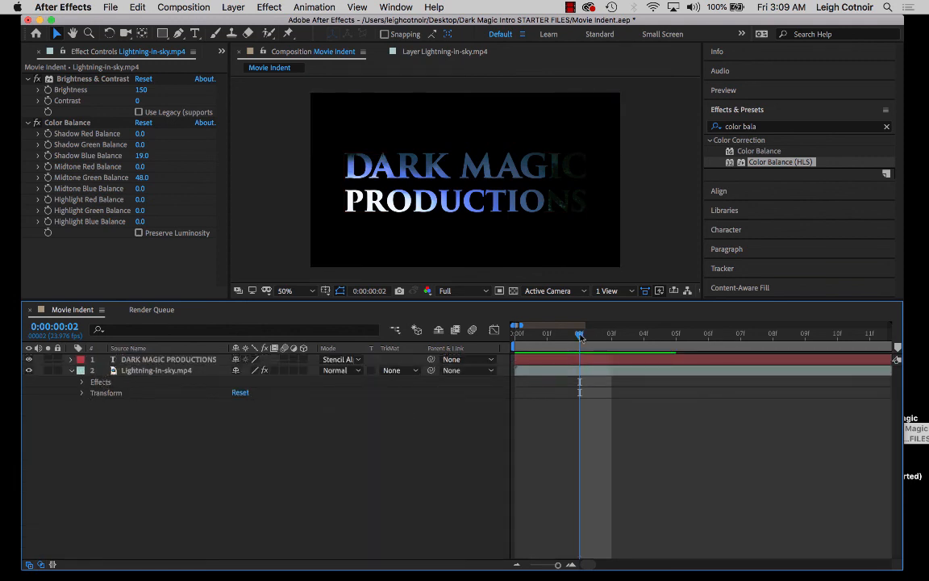
drag(580, 334, 541, 339)
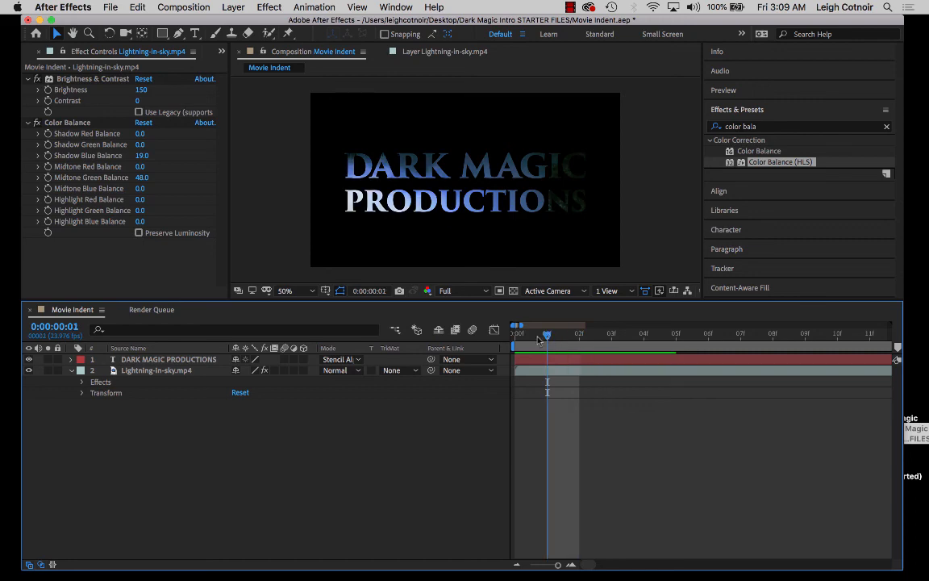